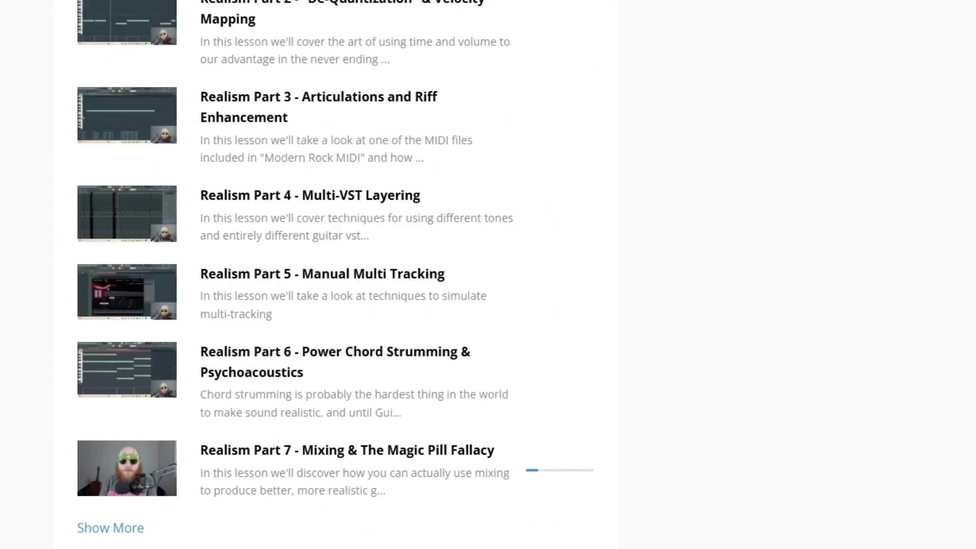
{"action": "scroll", "coordinate": [335, 275], "scroll_direction": "down", "scroll_amount": 14}
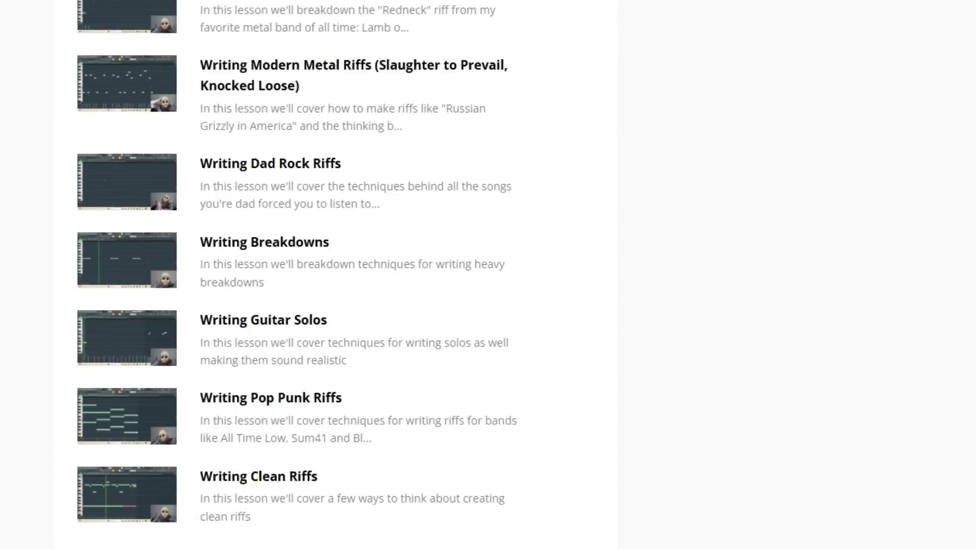
{"action": "scroll", "coordinate": [336, 275], "scroll_direction": "down", "scroll_amount": 3}
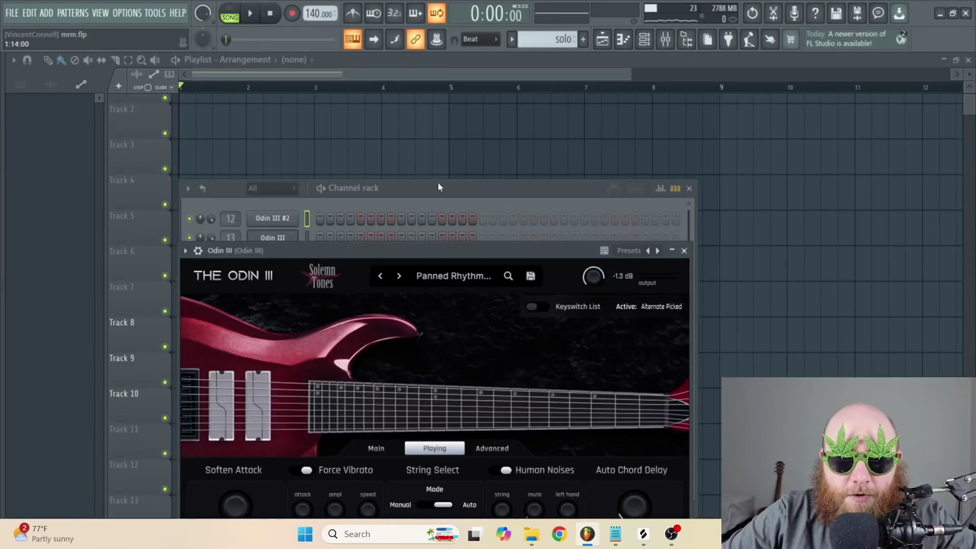
- Bring the playlist arrangement into view and play back the existing drum and guitar clips
{"action": "left_click_drag", "start_coordinate": [438, 186], "coordinate": [437, 327]}
{"action": "left_click", "coordinate": [385, 209]}
{"action": "scroll", "coordinate": [356, 244], "scroll_direction": "down", "scroll_amount": 4}
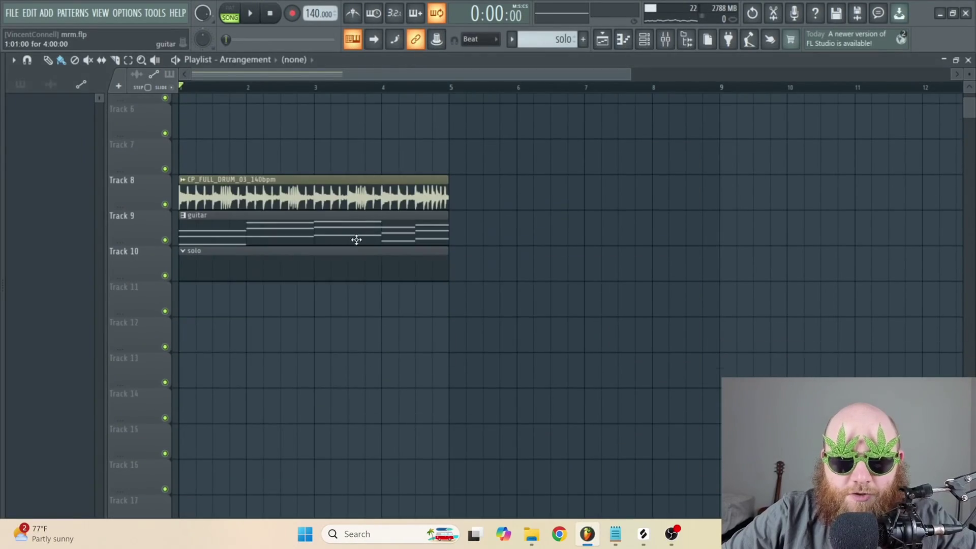
{"action": "key", "text": "space"}
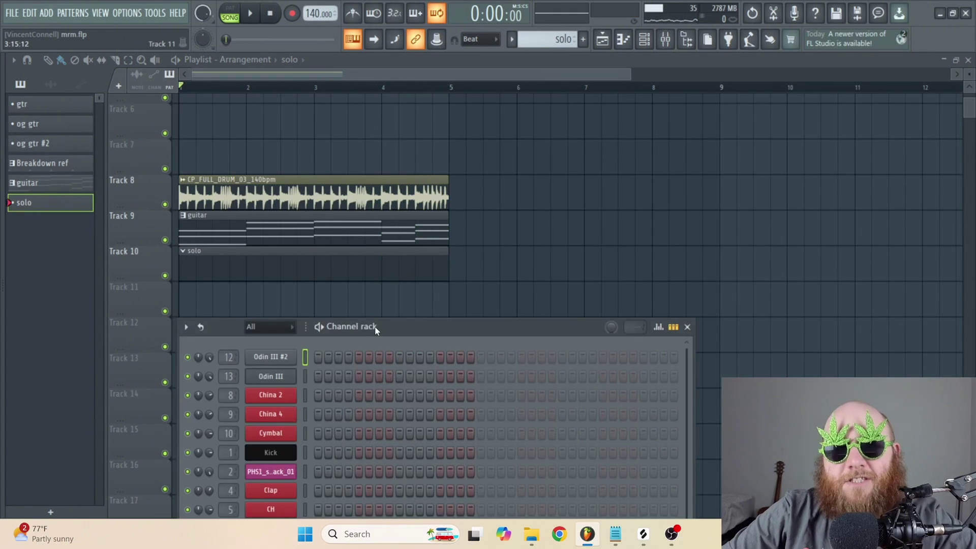
- Open the piano roll of the Odin III channel for the solo pattern, showing bars 1 to 5
{"action": "left_click_drag", "start_coordinate": [375, 330], "coordinate": [366, 263]}
{"action": "right_click", "coordinate": [265, 311]}
{"action": "left_click", "coordinate": [316, 311]}
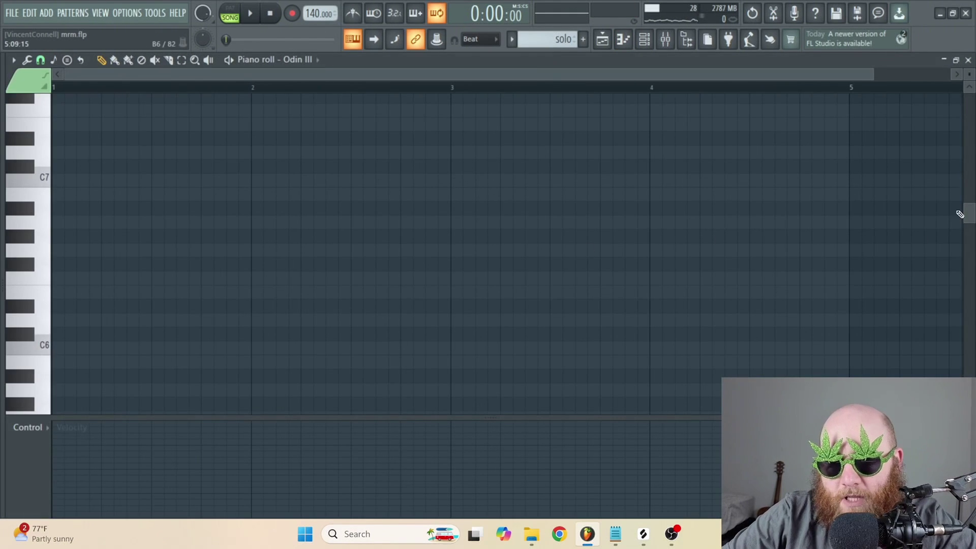
{"action": "scroll", "coordinate": [856, 196], "scroll_direction": "down", "scroll_amount": 2}
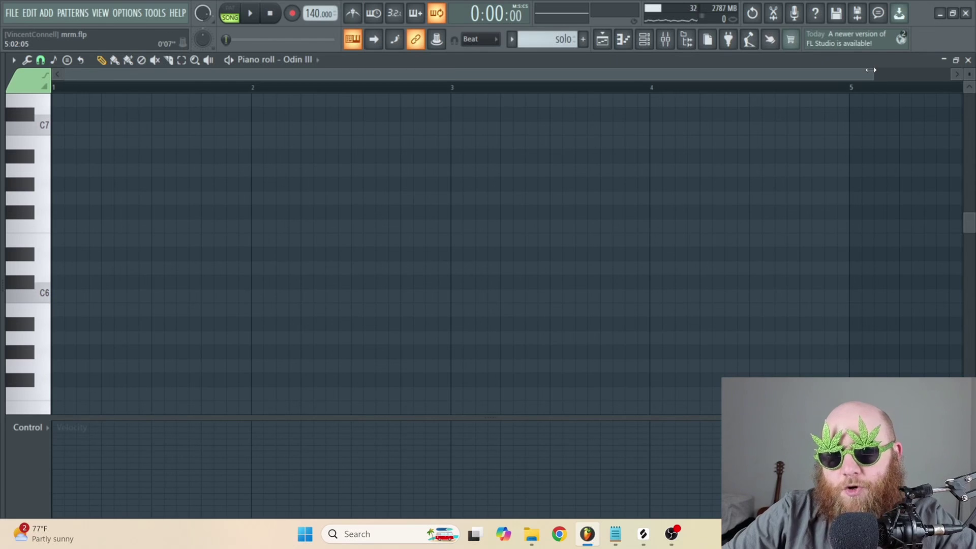
{"action": "left_click_drag", "start_coordinate": [871, 70], "coordinate": [949, 72]}
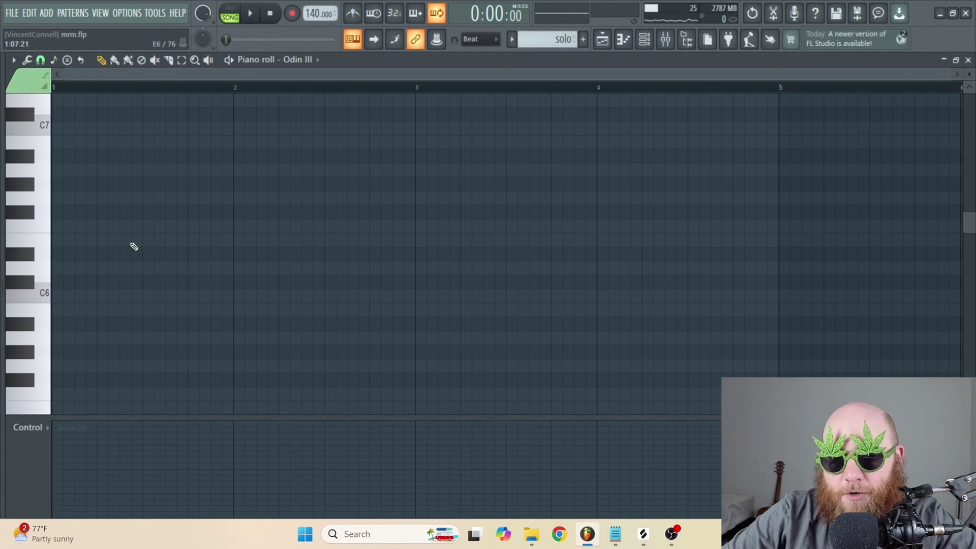
- Place an E6 note at the start of bar 1, shorten it to six steps, and follow it with an equally long F6
{"action": "left_click", "coordinate": [114, 247]}
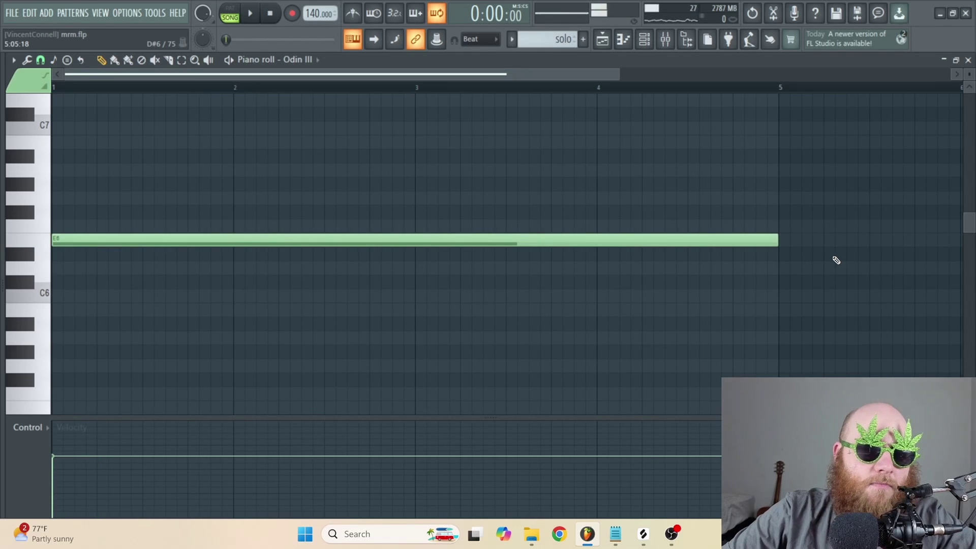
{"action": "left_click_drag", "start_coordinate": [778, 242], "coordinate": [123, 291]}
{"action": "key", "text": "space"}
{"action": "key", "text": "space"}
{"action": "left_click", "coordinate": [120, 226]}
{"action": "key", "text": "space"}
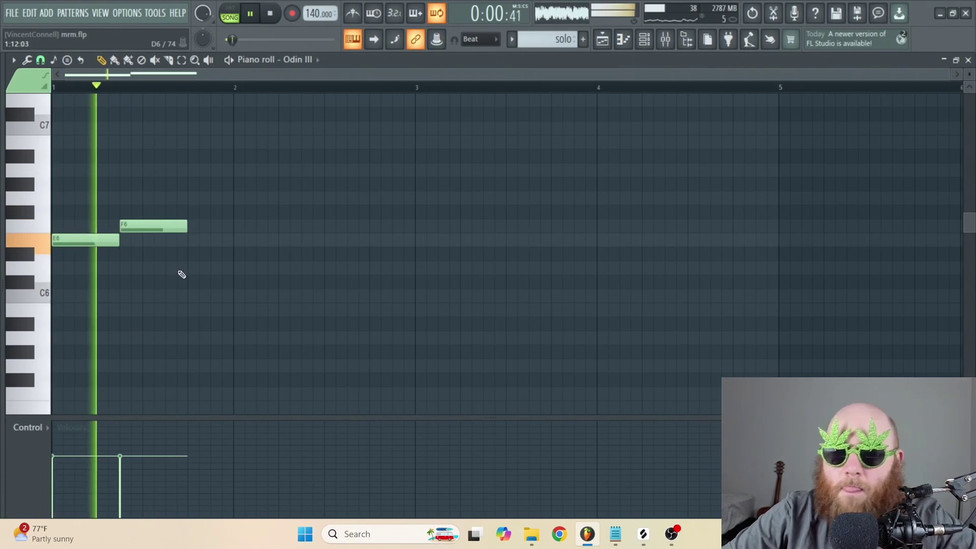
- Add a G6 note and rework the phrase into E6, D6, F6, G6 and F6, auditioning it along the way
{"action": "key", "text": "space"}
{"action": "left_click", "coordinate": [192, 198]}
{"action": "key", "text": "space"}
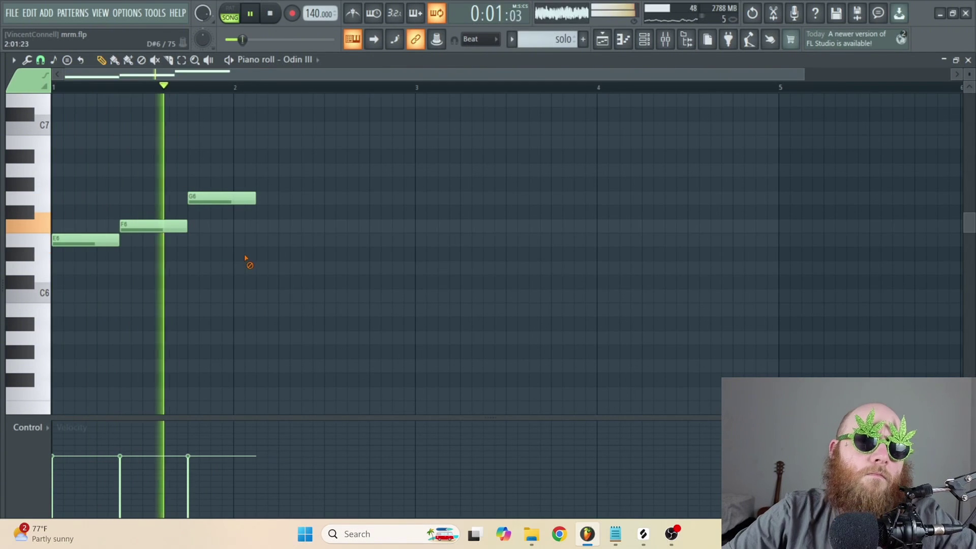
{"action": "key", "text": "space"}
{"action": "key", "text": "space"}
{"action": "key", "text": "space"}
{"action": "left_click_drag", "start_coordinate": [804, 74], "coordinate": [632, 87]}
{"action": "key", "text": "space"}
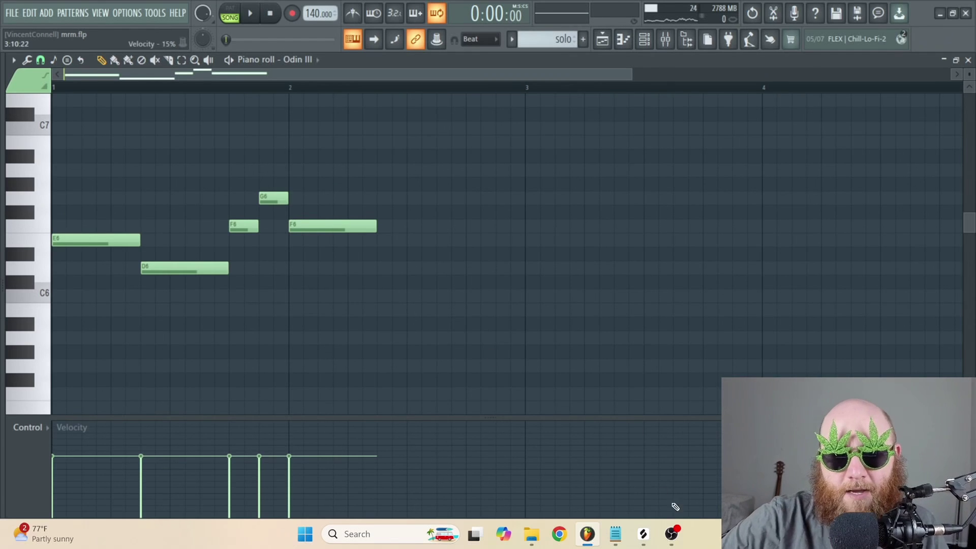
{"action": "left_click", "coordinate": [672, 533]}
{"action": "left_click", "coordinate": [672, 533]}
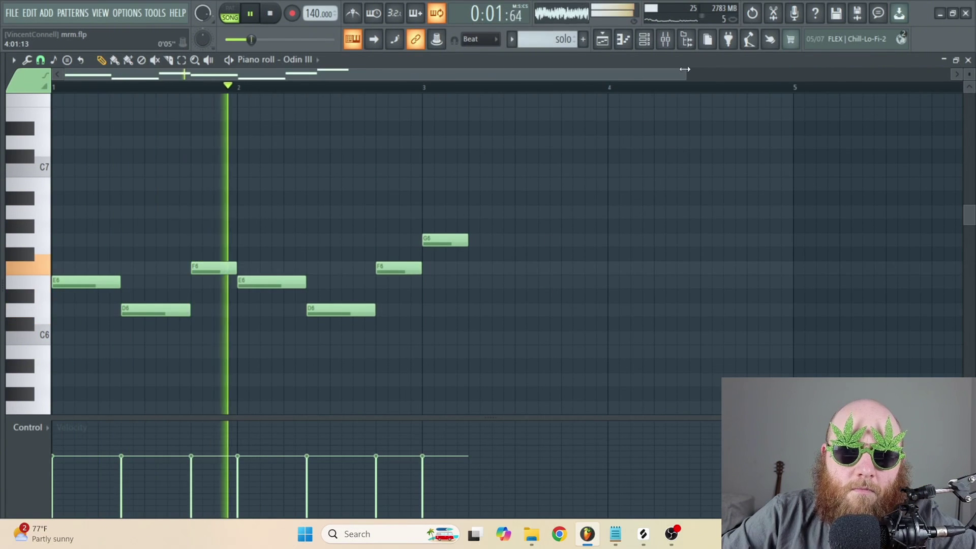
- Fill the rest of bar 3 with three more four-step G6 notes
{"action": "left_click", "coordinate": [352, 240]}
{"action": "left_click", "coordinate": [384, 240]}
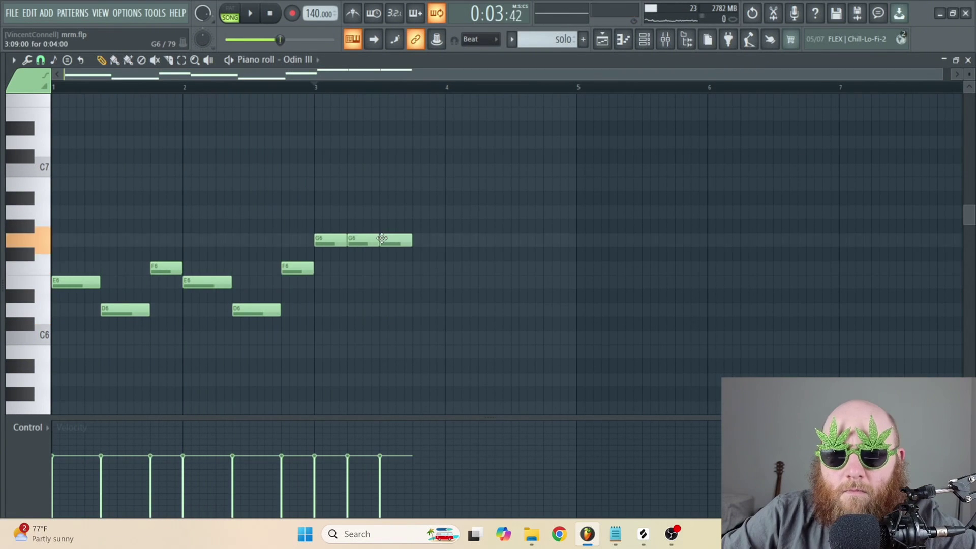
{"action": "left_click", "coordinate": [417, 241]}
- Duplicate the four G6 notes into bar 4 as A6 notes and raise the last two to C7
{"action": "left_click", "coordinate": [447, 283], "text": "ctrl"}
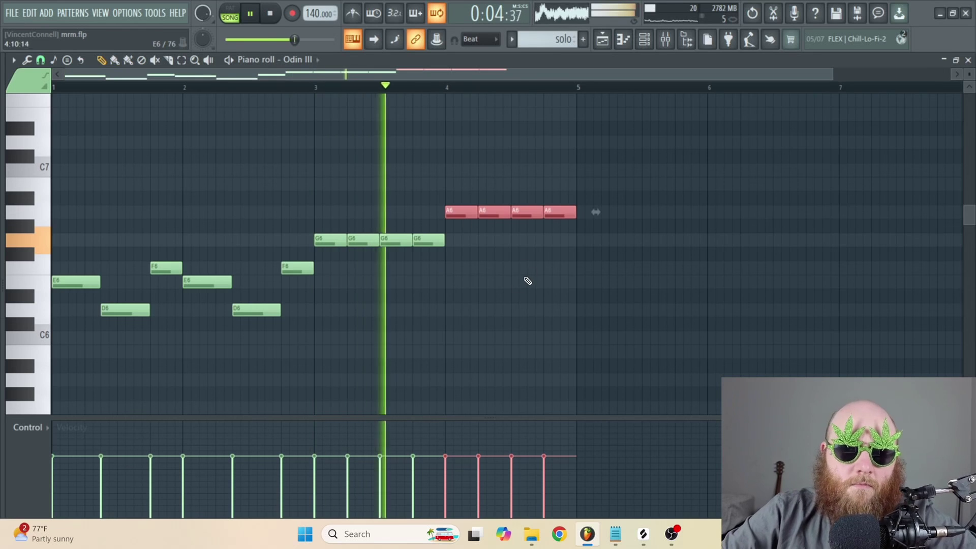
{"action": "left_click", "coordinate": [525, 283], "text": "ctrl"}
{"action": "left_click_drag", "start_coordinate": [506, 227], "coordinate": [569, 219]}
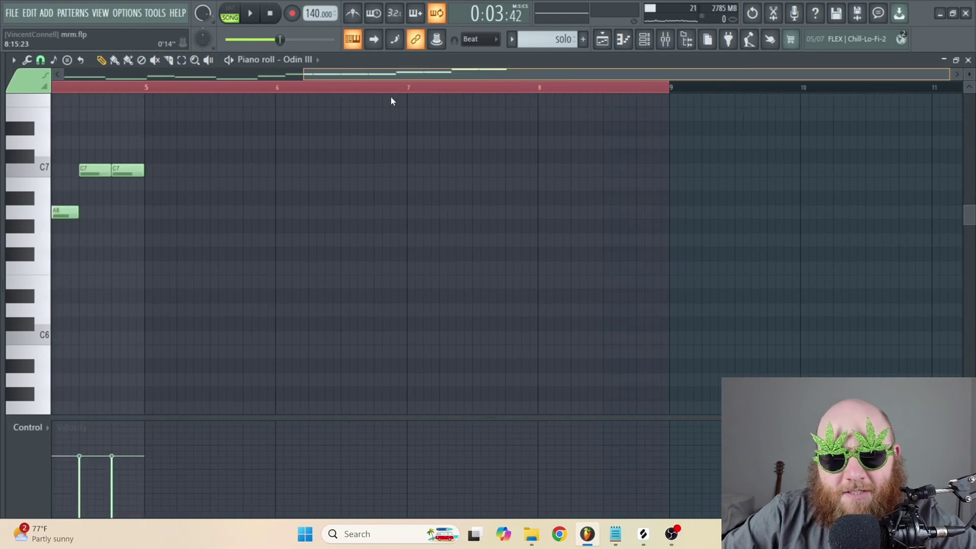
- Try extending the solo by copying the whole four-bar melody into bars 5 to 8
{"action": "left_click_drag", "start_coordinate": [148, 127], "coordinate": [549, 80]}
{"action": "key", "text": "ctrl+a"}
{"action": "key", "text": "ctrl+c"}
{"action": "key", "text": "ctrl+v"}
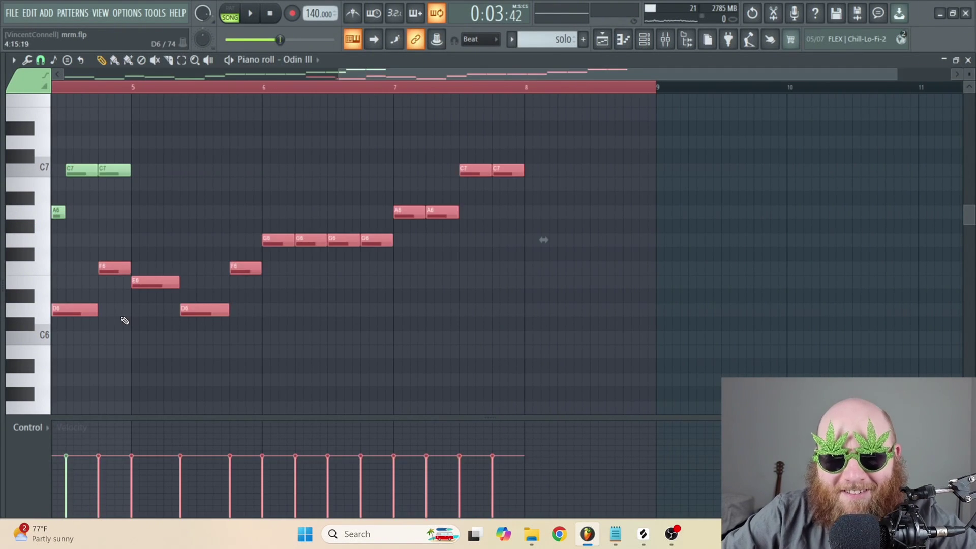
{"action": "left_click_drag", "start_coordinate": [78, 307], "coordinate": [291, 306]}
{"action": "left_click_drag", "start_coordinate": [292, 305], "coordinate": [210, 305]}
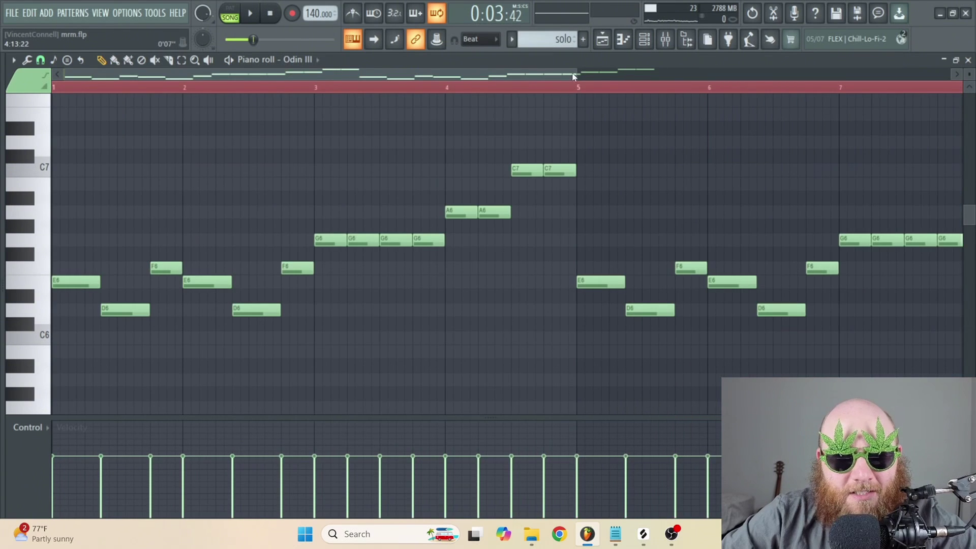
- Transpose the copied melody in bars 5 to 8 up one octave and back down two semitones
{"action": "left_click_drag", "start_coordinate": [574, 75], "coordinate": [934, 75]}
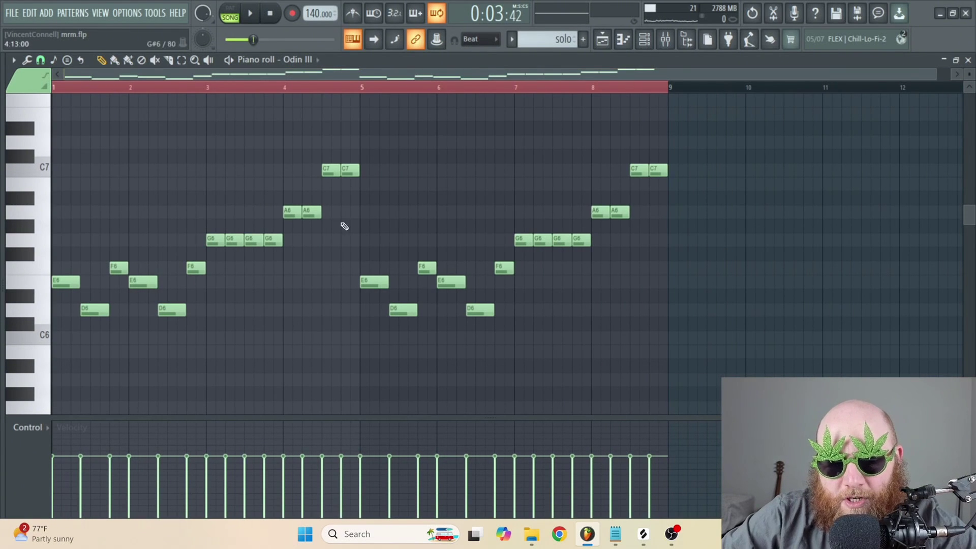
{"action": "left_click_drag", "start_coordinate": [782, 371], "coordinate": [374, 139]}
{"action": "key", "text": "ctrl+Up"}
{"action": "key", "text": "Down"}
{"action": "key", "text": "Down"}
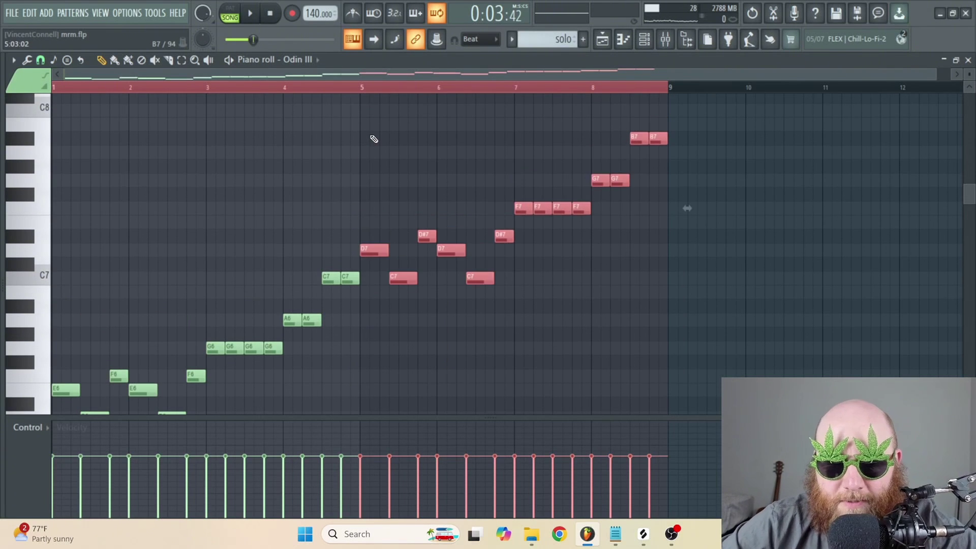
- Audition the transposed copy in bars 5 to 8 and delete all of its notes
{"action": "left_click_drag", "start_coordinate": [785, 370], "coordinate": [399, 108]}
{"action": "key", "text": "space"}
{"action": "key", "text": "Delete"}
- Write a run of two-step notes D7, E7, D7, C7 and D7 from the start of bar 5 and play it back
{"action": "left_click_drag", "start_coordinate": [346, 323], "coordinate": [402, 346]}
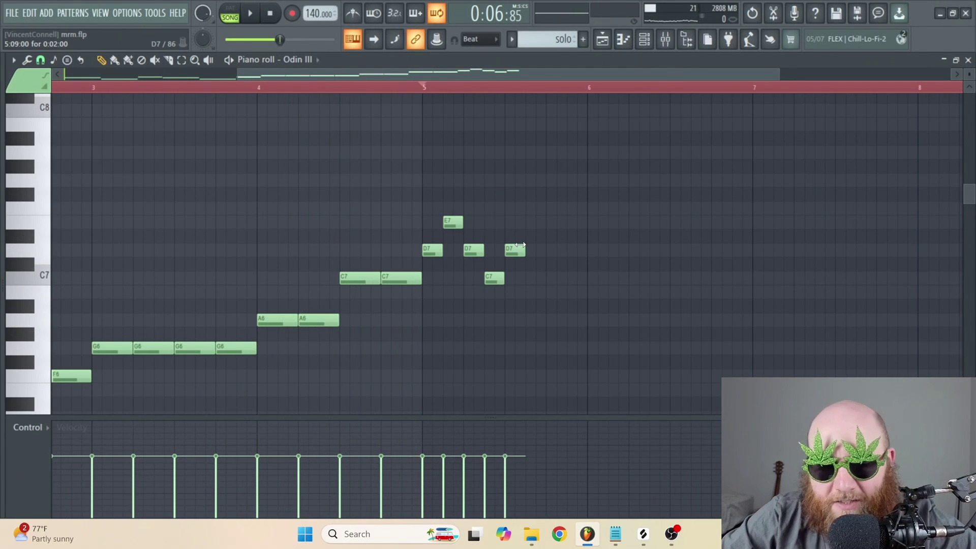
{"action": "key", "text": "space"}
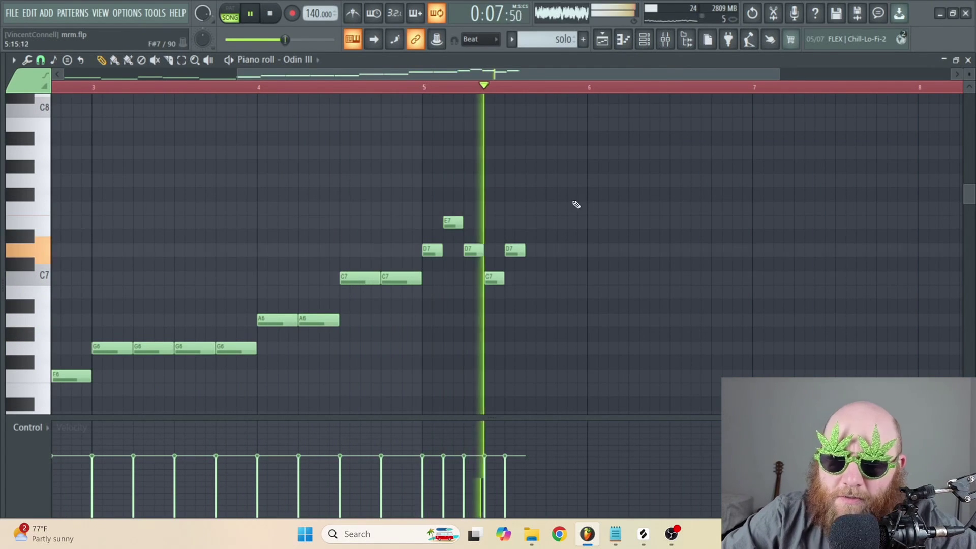
{"action": "key", "text": "space"}
{"action": "key", "text": "space"}
{"action": "key", "text": "space"}
- Replace the run's third note with one-step E7 and F7 notes, complete bar 5 with D7 and C7 notes, and repeat the bar in bar 6
{"action": "left_click_drag", "start_coordinate": [467, 249], "coordinate": [479, 205]}
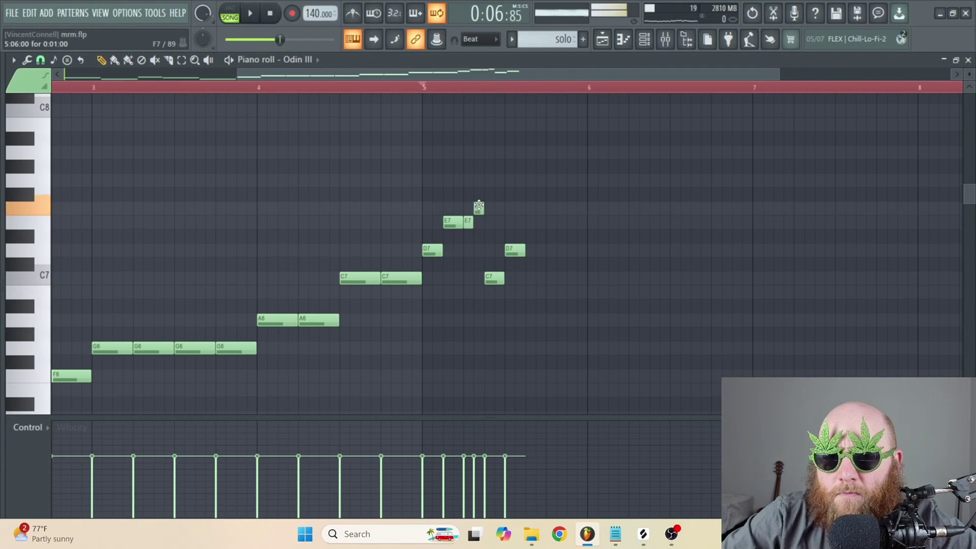
{"action": "key", "text": "space"}
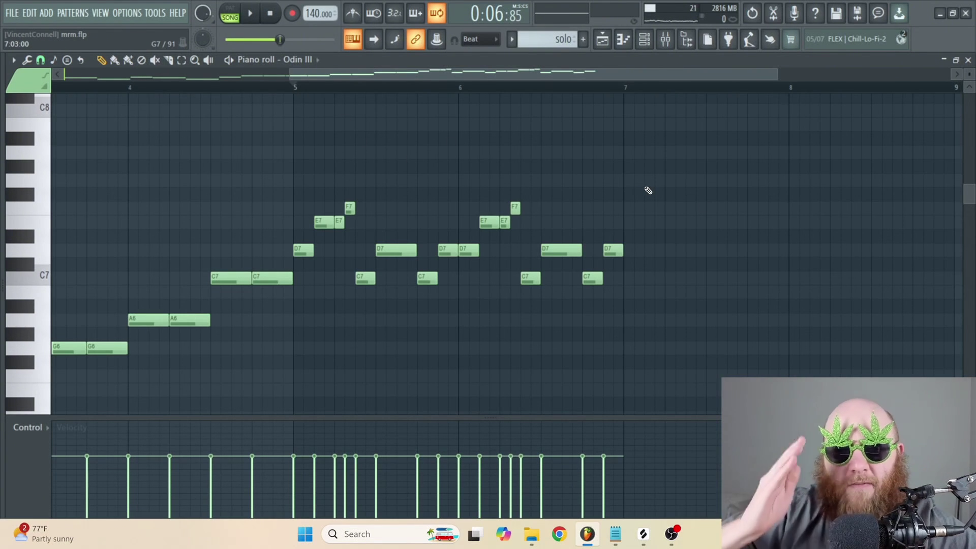
{"action": "key", "text": "space"}
{"action": "key", "text": "space"}
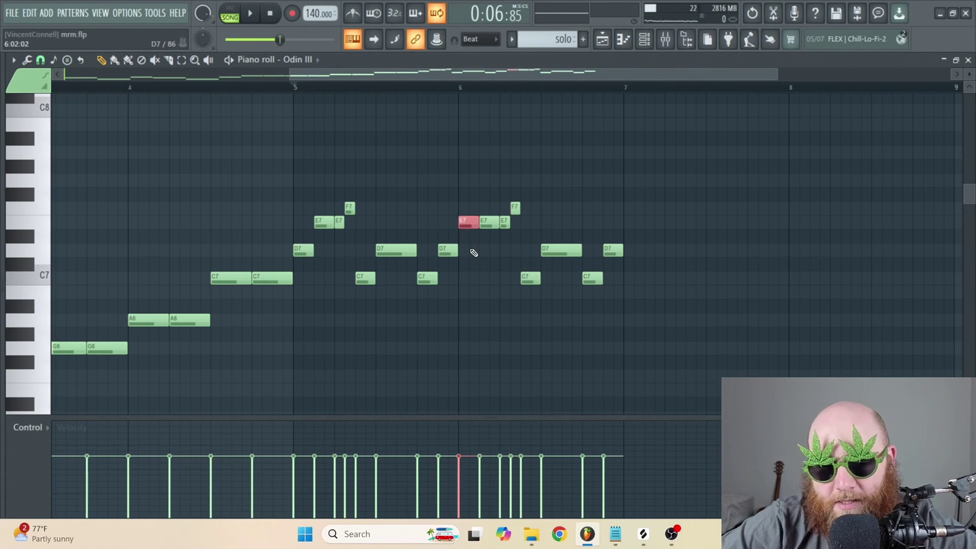
- Raise the first four notes of bar 6 to E7, F7, F7 and G7 and audition the variation
{"action": "left_click", "coordinate": [489, 224]}
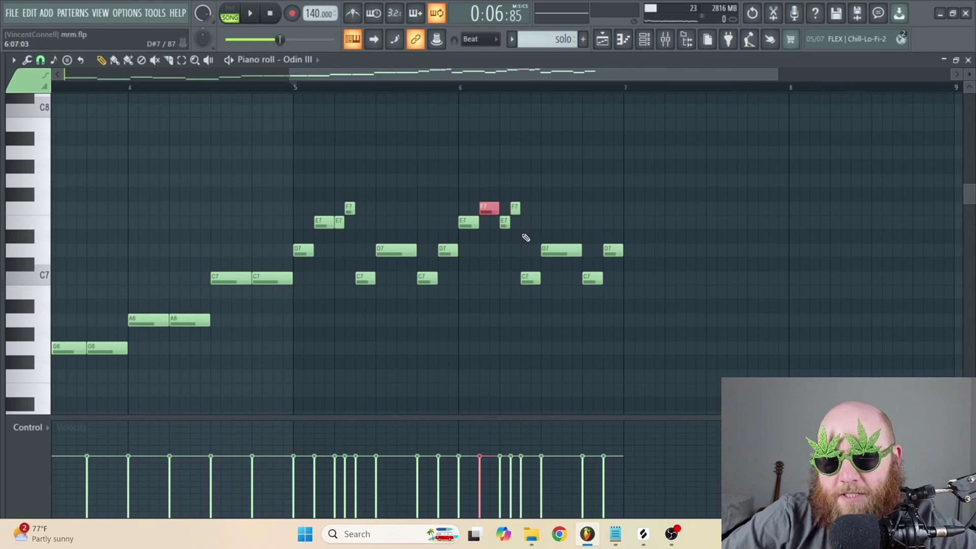
{"action": "left_click_drag", "start_coordinate": [524, 238], "coordinate": [508, 172]}
{"action": "key", "text": "space"}
{"action": "key", "text": "shift+Up"}
{"action": "left_click_drag", "start_coordinate": [499, 209], "coordinate": [517, 196]}
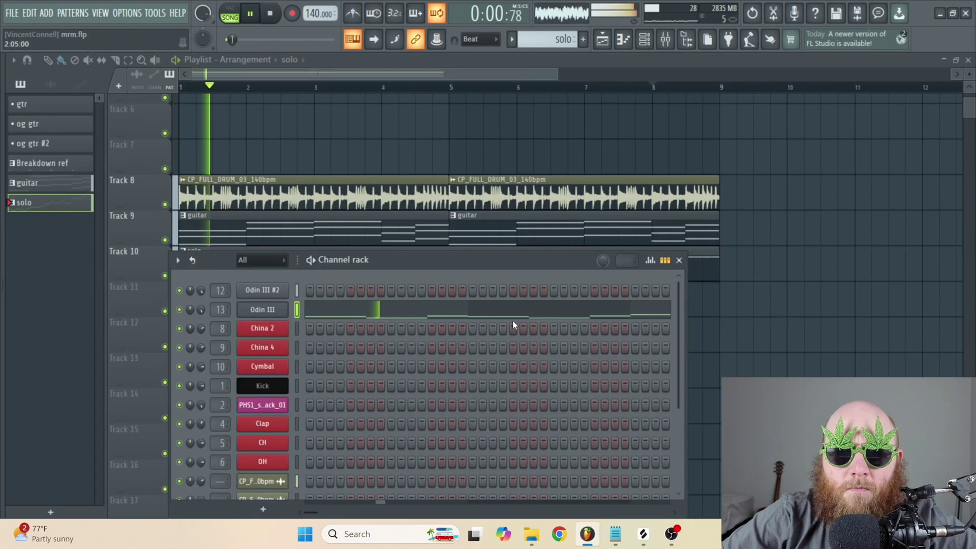
- Reopen the Odin III piano roll and examine the full eight-bar solo during and after playback
{"action": "left_click", "coordinate": [364, 313]}
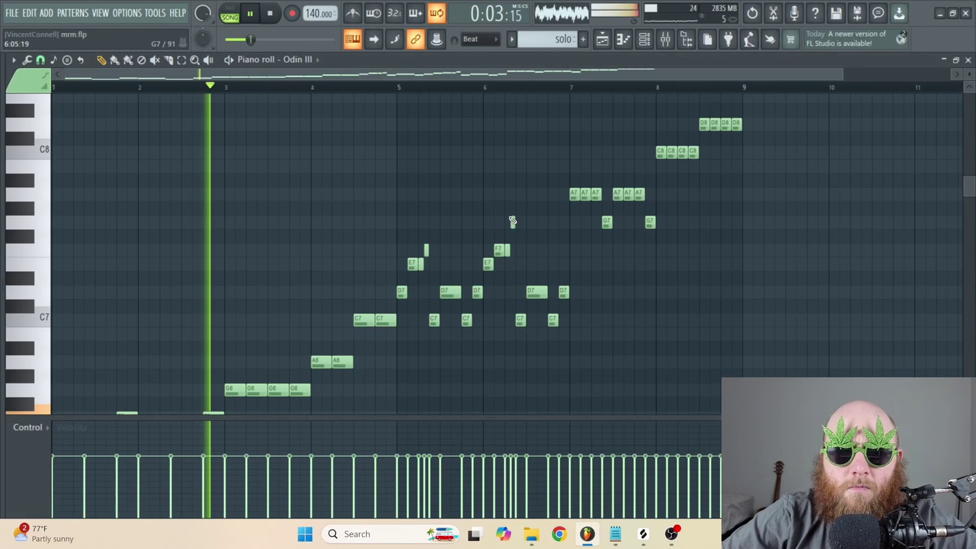
{"action": "scroll", "coordinate": [513, 222], "scroll_direction": "down", "scroll_amount": 8}
{"action": "scroll", "coordinate": [468, 310], "scroll_direction": "up", "scroll_amount": 3}
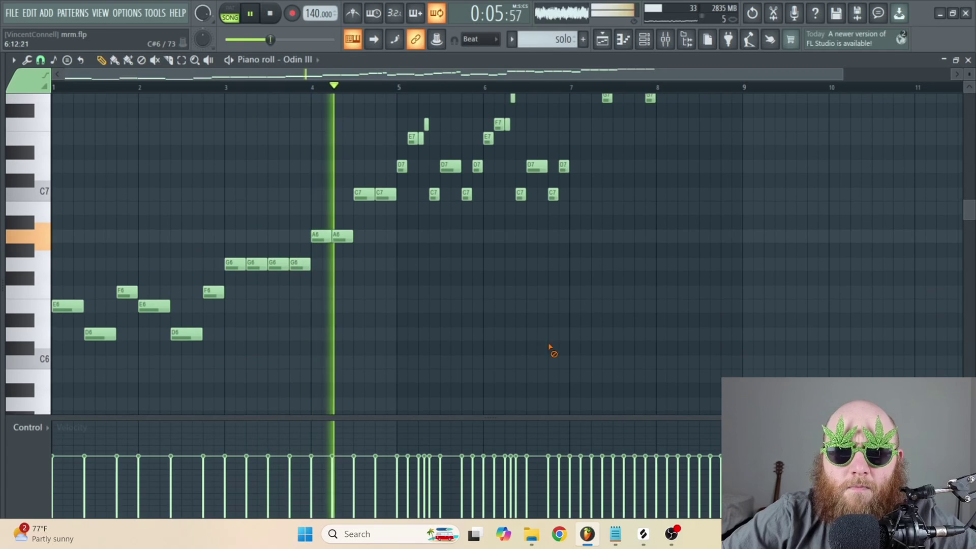
{"action": "scroll", "coordinate": [551, 347], "scroll_direction": "up", "scroll_amount": 3}
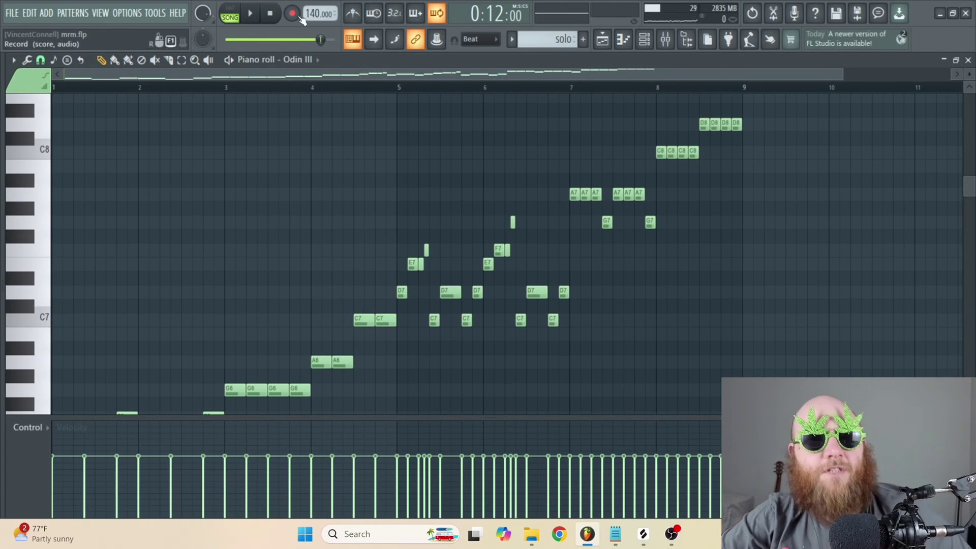
{"action": "scroll", "coordinate": [720, 189], "scroll_direction": "down", "scroll_amount": 4}
{"action": "scroll", "coordinate": [829, 246], "scroll_direction": "up", "scroll_amount": 6}
{"action": "scroll", "coordinate": [798, 230], "scroll_direction": "down", "scroll_amount": 3}
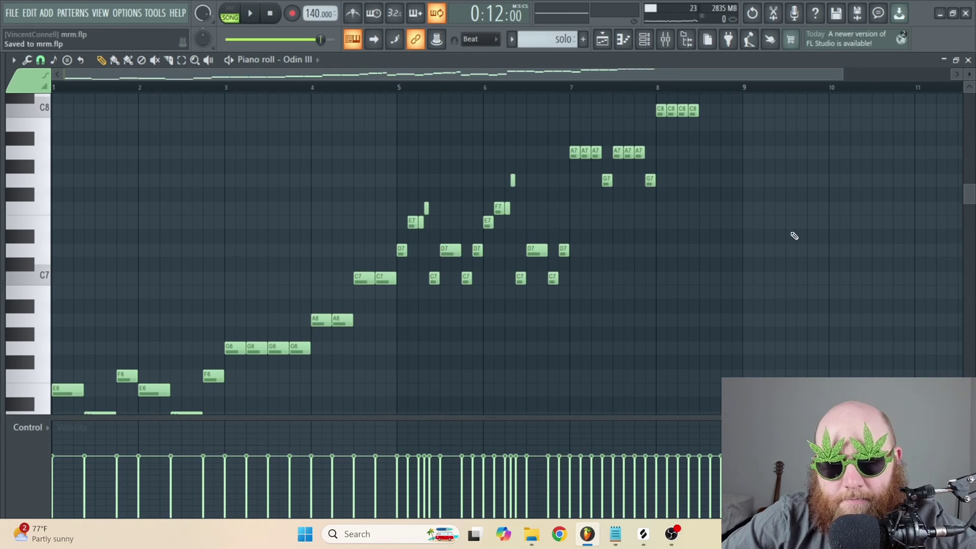
- Vary the velocities of the solo's notes from bar 1 through bar 7 so they are no longer uniform
{"action": "scroll", "coordinate": [682, 263], "scroll_direction": "down", "scroll_amount": 7}
{"action": "scroll", "coordinate": [661, 346], "scroll_direction": "up", "scroll_amount": 4}
{"action": "left_click_drag", "start_coordinate": [638, 419], "coordinate": [643, 430]}
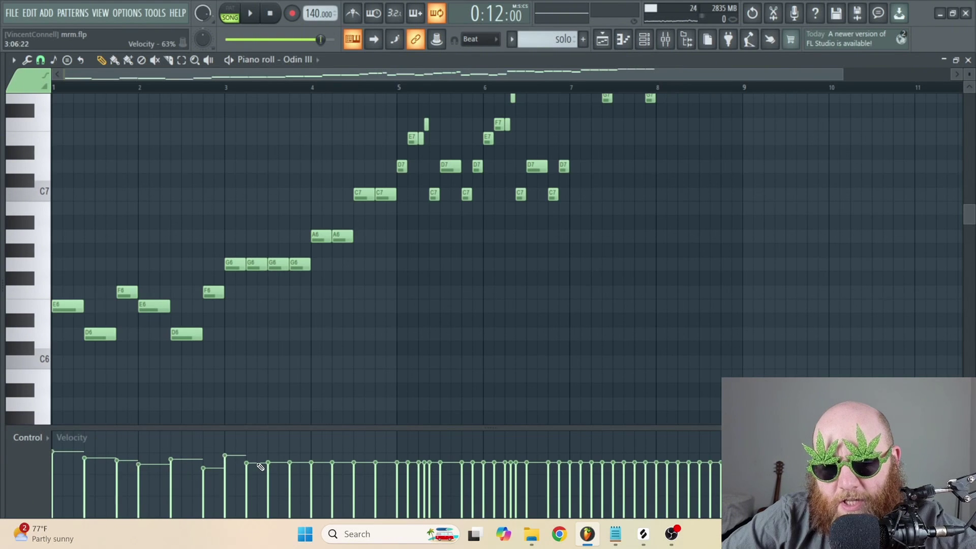
{"action": "key", "text": "space"}
{"action": "left_click_drag", "start_coordinate": [274, 460], "coordinate": [314, 452]}
{"action": "left_click_drag", "start_coordinate": [424, 464], "coordinate": [594, 458]}
{"action": "left_click_drag", "start_coordinate": [157, 457], "coordinate": [176, 455]}
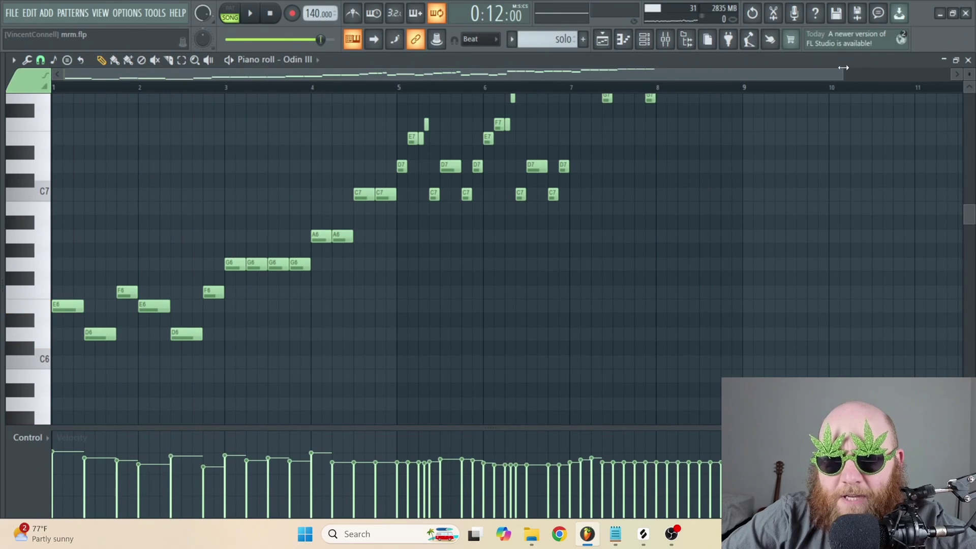
- Loop bar 3 for playback and alternate the velocities of its four G6 notes, making the second and fourth softer
{"action": "left_click_drag", "start_coordinate": [844, 67], "coordinate": [410, 102]}
{"action": "left_click_drag", "start_coordinate": [351, 76], "coordinate": [420, 78]}
{"action": "left_click_drag", "start_coordinate": [263, 91], "coordinate": [456, 98]}
{"action": "left_click", "coordinate": [412, 480]}
{"action": "left_click", "coordinate": [405, 393]}
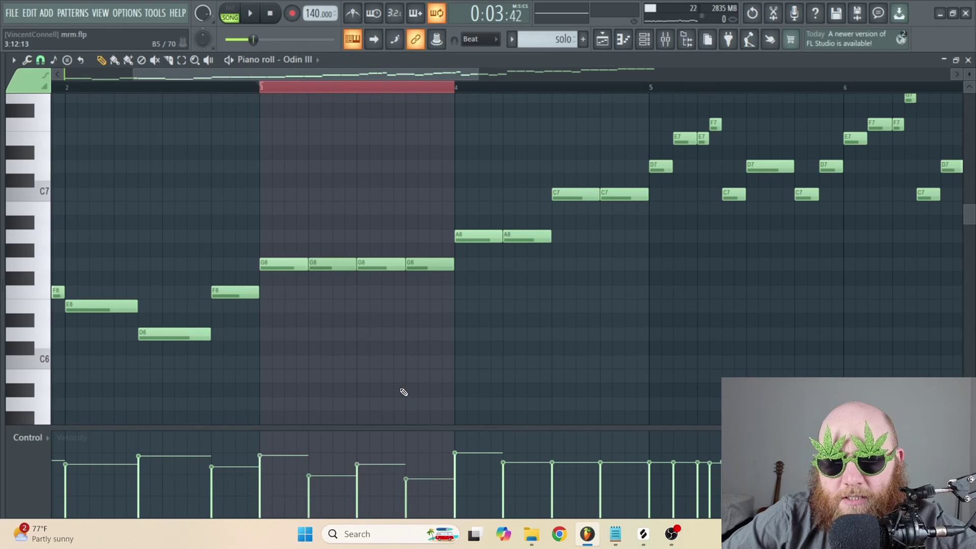
{"action": "key", "text": "space"}
{"action": "left_click", "coordinate": [364, 460]}
{"action": "left_click", "coordinate": [425, 469]}
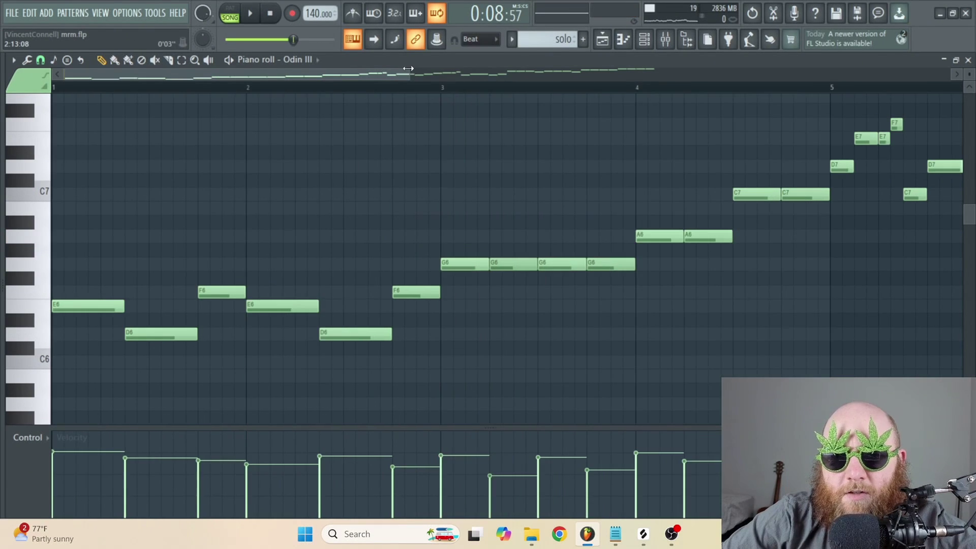
{"action": "left_click_drag", "start_coordinate": [408, 68], "coordinate": [929, 72]}
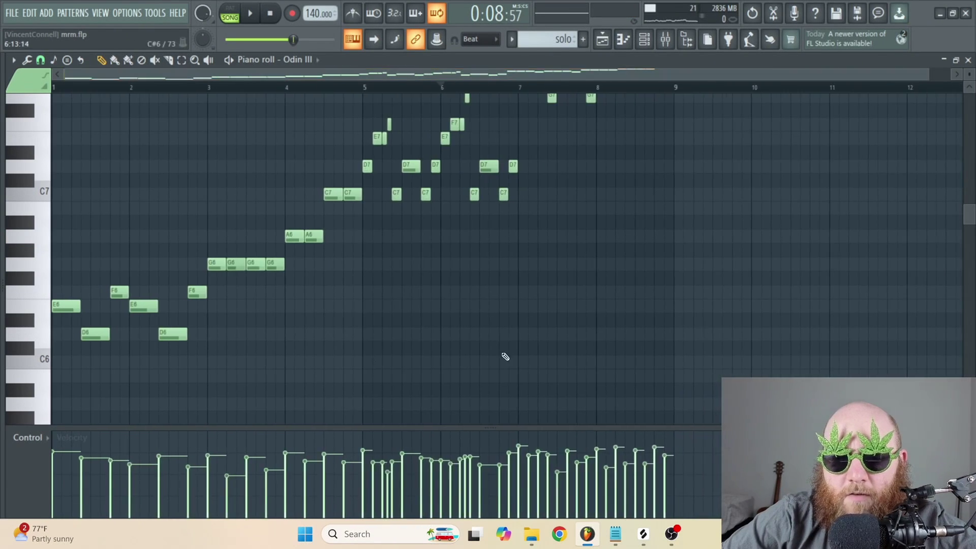
- Examine the fast runs in bars 5 and 6 up close and play them back
{"action": "scroll", "coordinate": [612, 297], "scroll_direction": "up", "scroll_amount": 6}
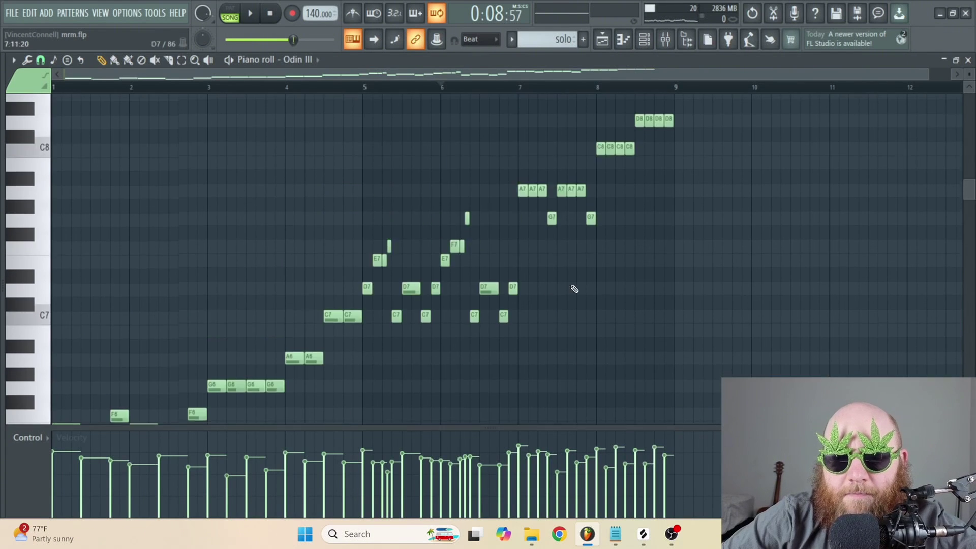
{"action": "left_click_drag", "start_coordinate": [930, 67], "coordinate": [573, 101]}
{"action": "left_click_drag", "start_coordinate": [491, 73], "coordinate": [715, 53]}
{"action": "left_click_drag", "start_coordinate": [648, 72], "coordinate": [529, 74]}
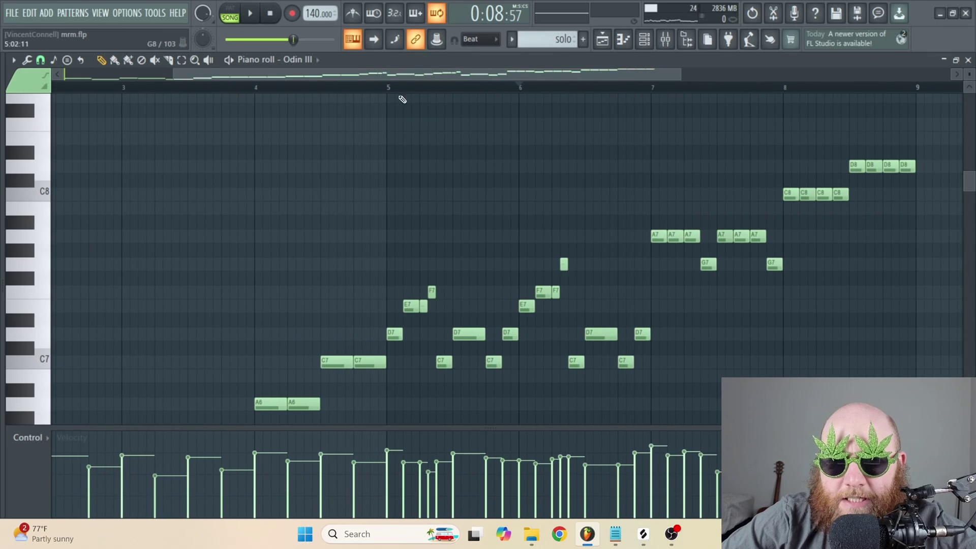
{"action": "key", "text": "space"}
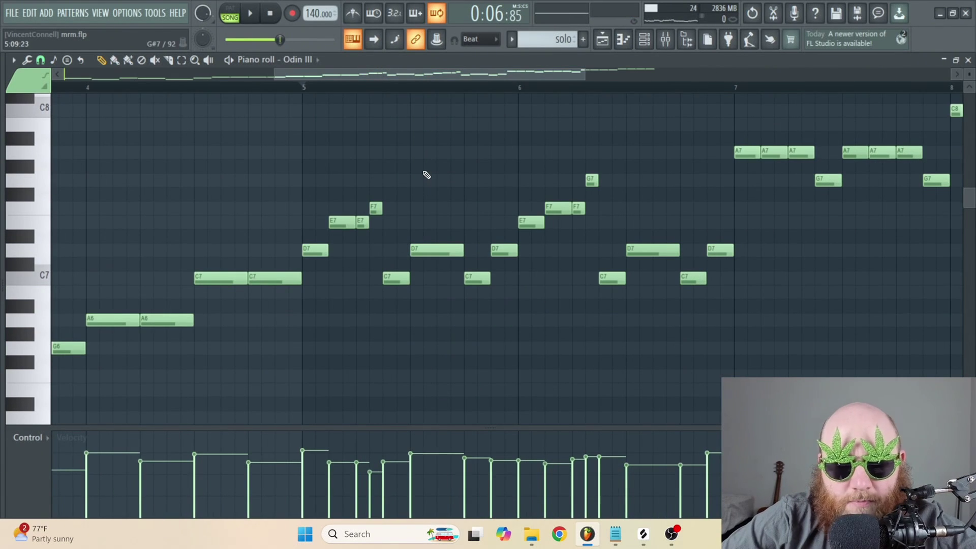
{"action": "key", "text": "space"}
{"action": "key", "text": "space"}
- Copy the fast-run notes of bars 5 and 6 down to the C#1, D1 and E1 keyswitch range and play them
{"action": "left_click_drag", "start_coordinate": [605, 227], "coordinate": [362, 135]}
{"action": "key", "text": "ctrl+c"}
{"action": "key", "text": "ctrl+v"}
{"action": "left_click_drag", "start_coordinate": [307, 224], "coordinate": [361, 224]}
{"action": "scroll", "coordinate": [503, 178], "scroll_direction": "down", "scroll_amount": 6}
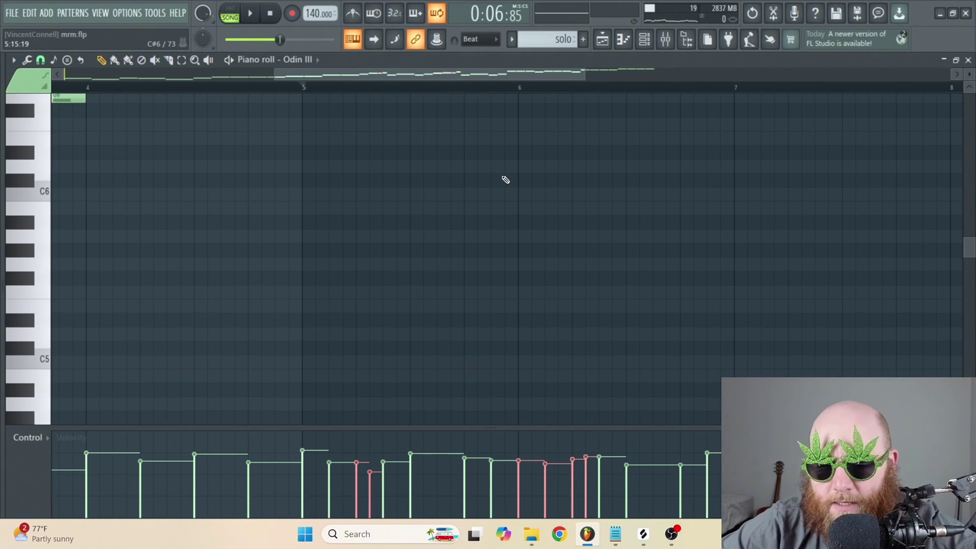
{"action": "key", "text": "ctrl+Down"}
{"action": "key", "text": "ctrl+Down"}
{"action": "key", "text": "ctrl+Down"}
{"action": "key", "text": "ctrl+Down"}
{"action": "key", "text": "ctrl+Down"}
{"action": "scroll", "coordinate": [506, 179], "scroll_direction": "down", "scroll_amount": 4}
{"action": "key", "text": "space"}
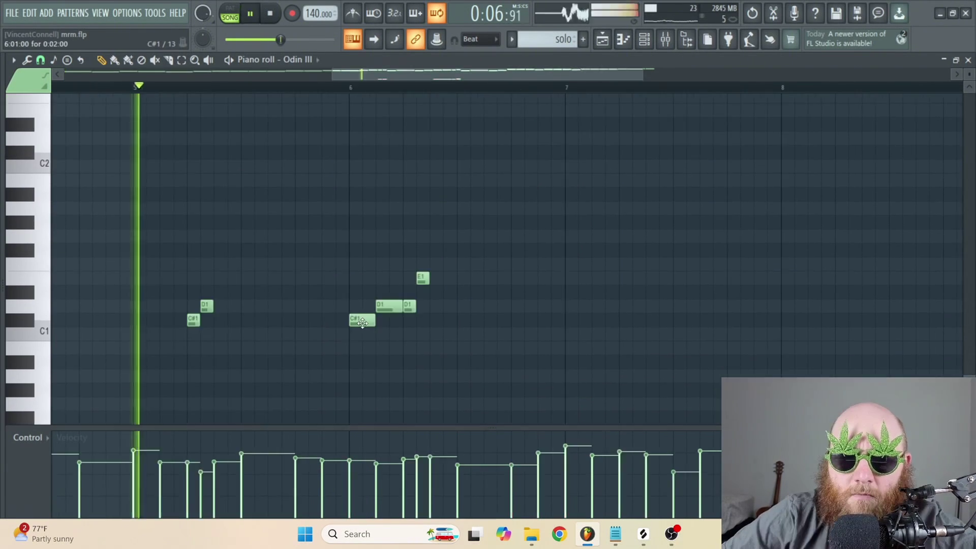
- Shift the group of copied keyswitch notes in bar 6 two steps later and audition the run
{"action": "left_click_drag", "start_coordinate": [426, 340], "coordinate": [364, 231]}
{"action": "left_click_drag", "start_coordinate": [361, 321], "coordinate": [375, 321]}
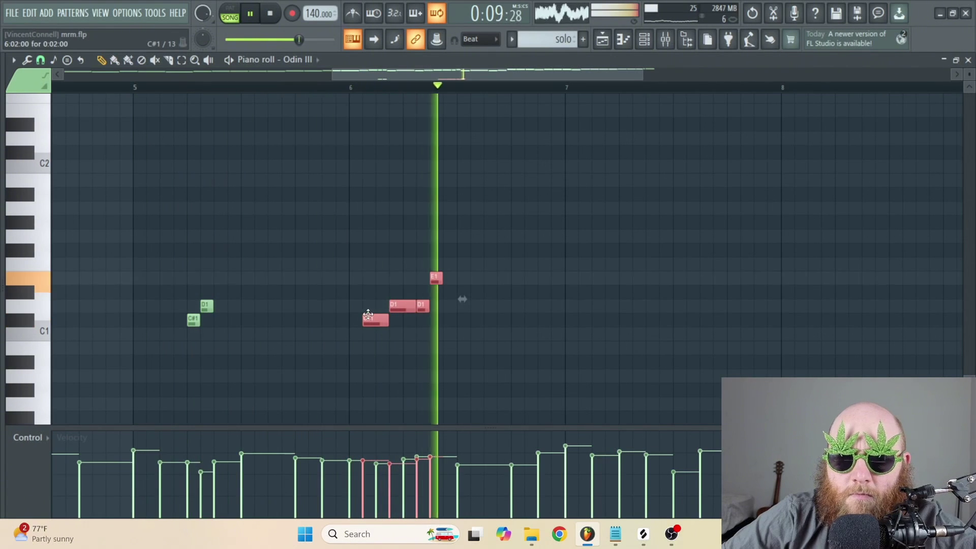
{"action": "key", "text": "shift+Right"}
{"action": "key", "text": "space"}
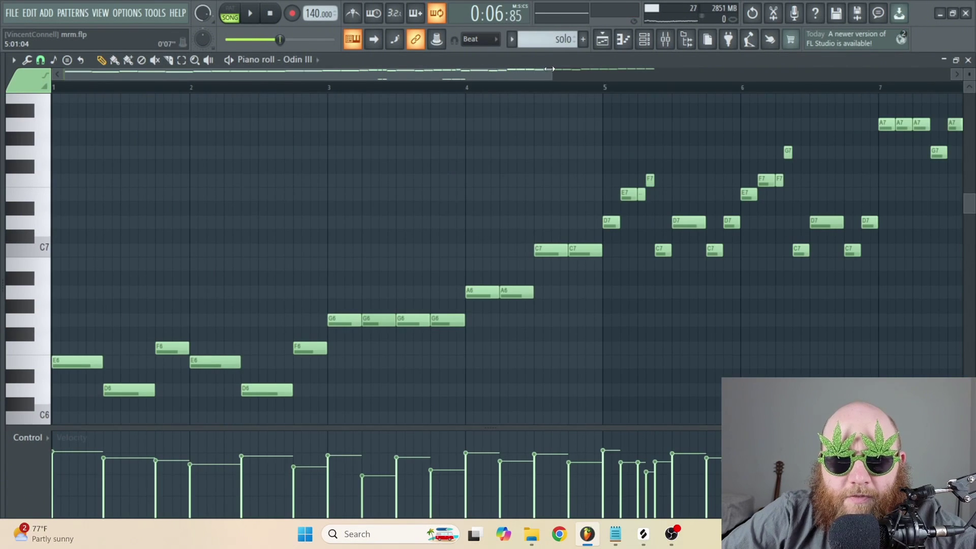
- Review the whole solo together with its keyswitch notes and save the project
{"action": "left_click_drag", "start_coordinate": [549, 69], "coordinate": [845, 71]}
{"action": "scroll", "coordinate": [693, 214], "scroll_direction": "down", "scroll_amount": 5}
{"action": "scroll", "coordinate": [549, 320], "scroll_direction": "down", "scroll_amount": 5}
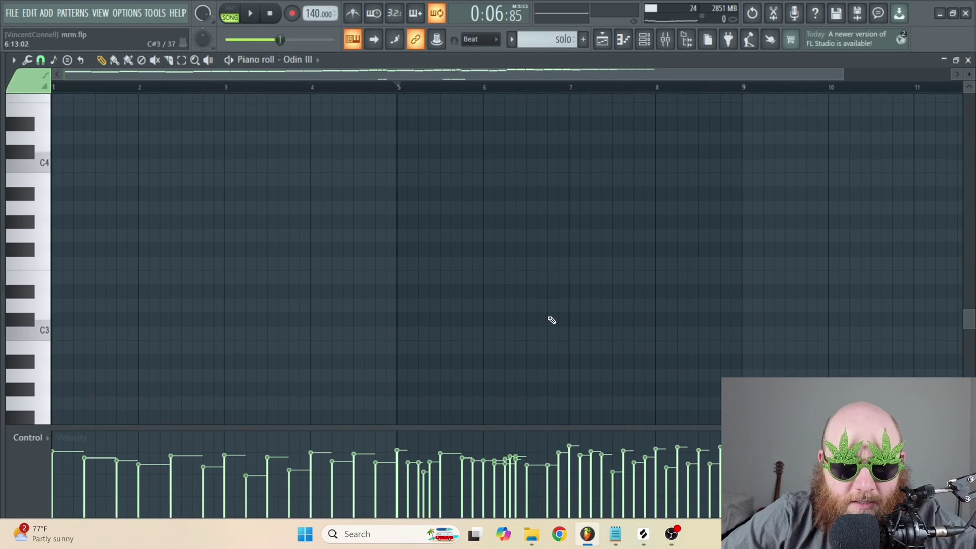
{"action": "scroll", "coordinate": [549, 320], "scroll_direction": "up", "scroll_amount": 14}
{"action": "scroll", "coordinate": [338, 212], "scroll_direction": "down", "scroll_amount": 2}
{"action": "key", "text": "ctrl+s"}
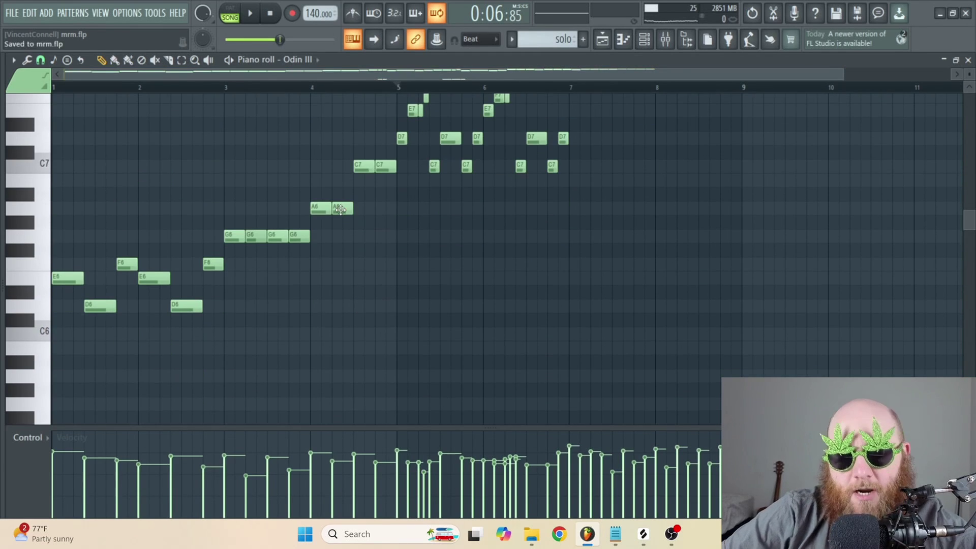
- Examine the Odin III keyswitch list for slide articulations, then return to the keyswitch range of the piano roll
{"action": "key", "text": "Escape"}
{"action": "left_click_drag", "start_coordinate": [510, 317], "coordinate": [545, 102]}
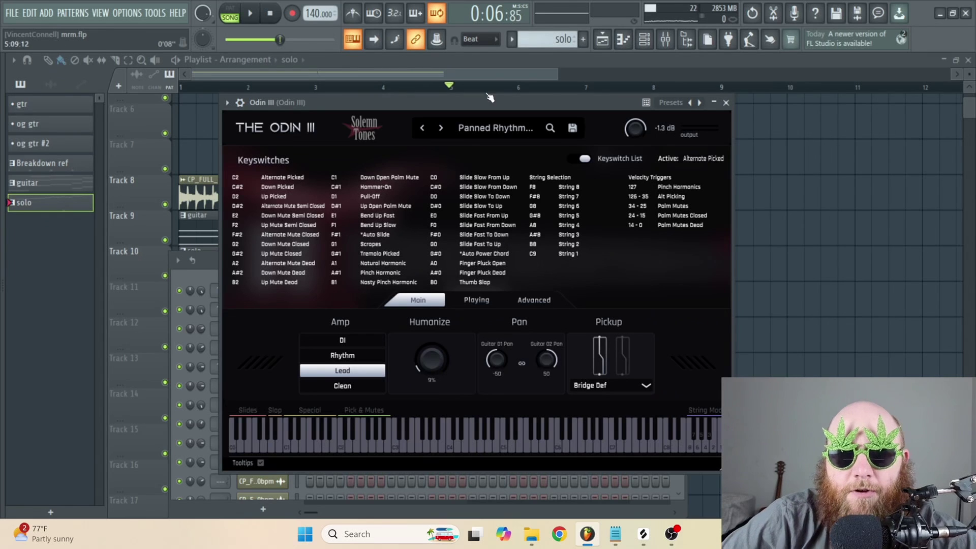
{"action": "left_click_drag", "start_coordinate": [481, 100], "coordinate": [463, 355]}
{"action": "left_click", "coordinate": [446, 312]}
{"action": "scroll", "coordinate": [308, 246], "scroll_direction": "up", "scroll_amount": 5}
{"action": "scroll", "coordinate": [310, 244], "scroll_direction": "down", "scroll_amount": 5}
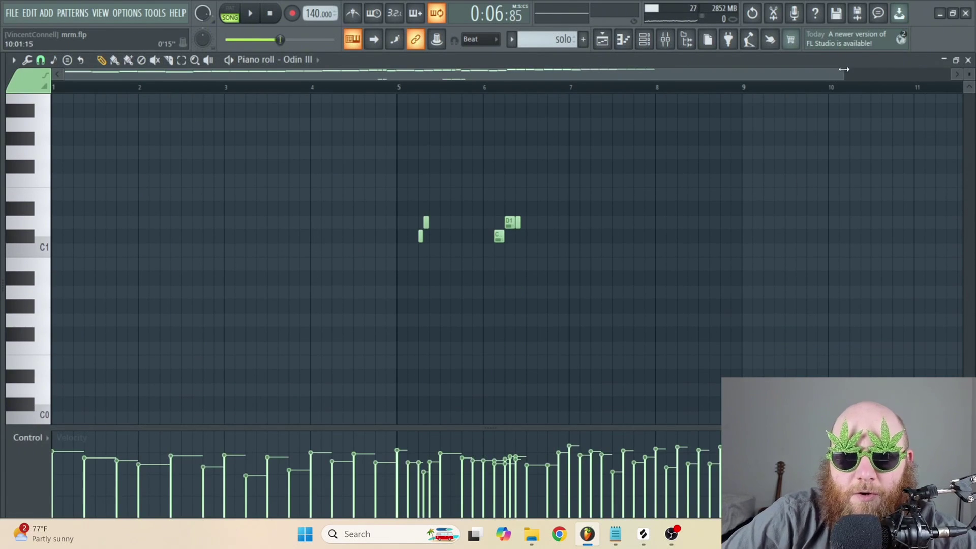
- Place a one-bar C0 slide keyswitch at the start of bar 1 and save the project
{"action": "left_click_drag", "start_coordinate": [844, 68], "coordinate": [506, 70]}
{"action": "left_click", "coordinate": [80, 418]}
{"action": "left_click_drag", "start_coordinate": [89, 417], "coordinate": [201, 418]}
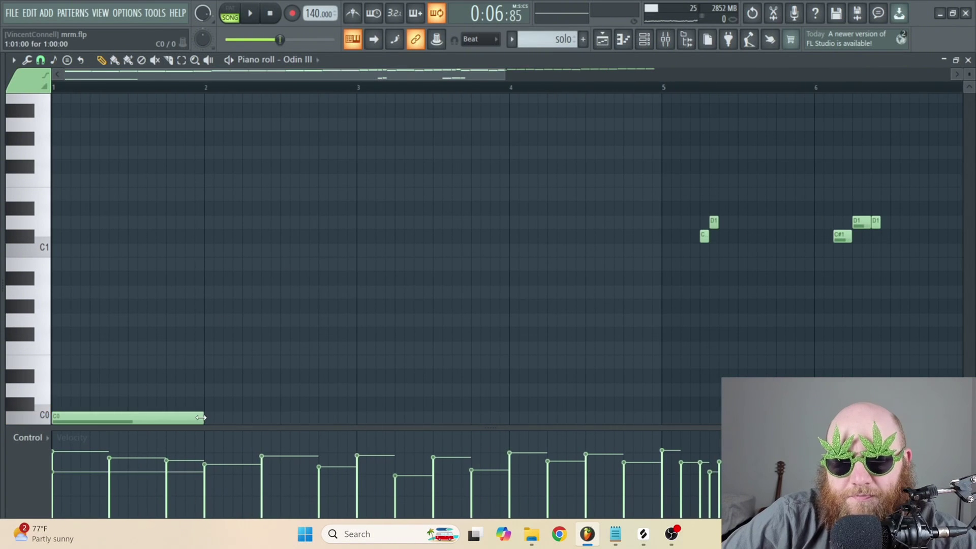
{"action": "left_click", "coordinate": [270, 14]}
{"action": "key", "text": "ctrl+s"}
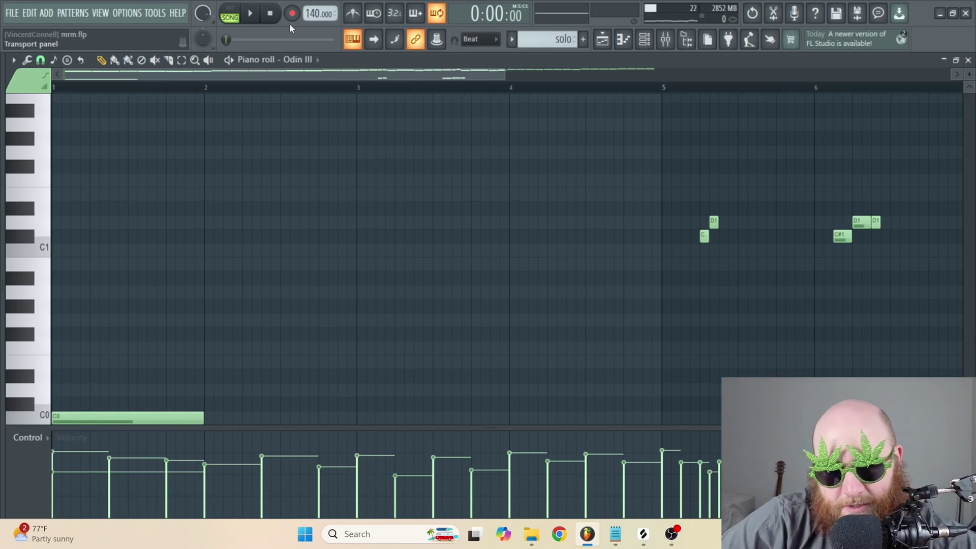
- Shorten the bar 1 slide keyswitch to four steps, move it to F0 and audition the opening note
{"action": "key", "text": "space"}
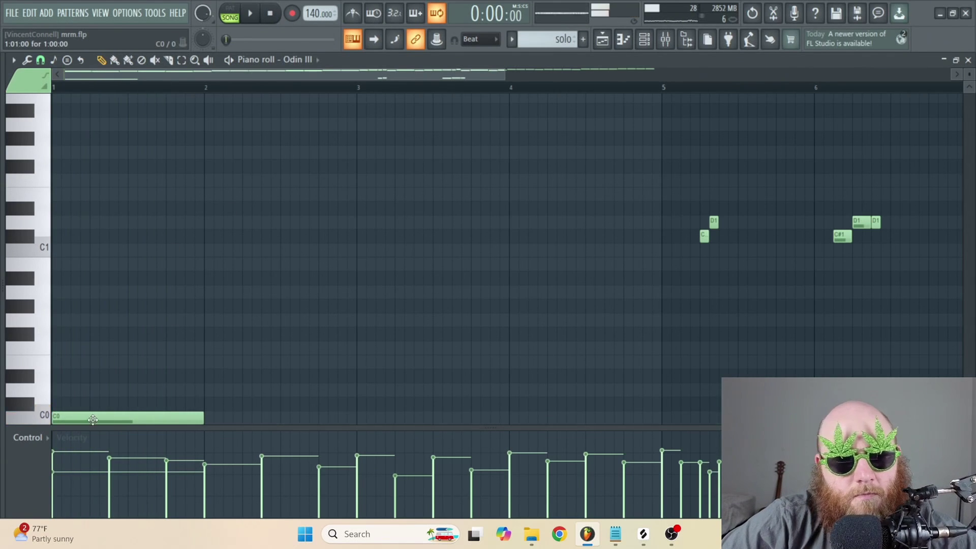
{"action": "left_click_drag", "start_coordinate": [90, 404], "coordinate": [92, 390]}
{"action": "left_click_drag", "start_coordinate": [202, 390], "coordinate": [76, 348]}
{"action": "key", "text": "space"}
{"action": "key", "text": "space"}
{"action": "key", "text": "space"}
{"action": "key", "text": "space"}
{"action": "key", "text": "space"}
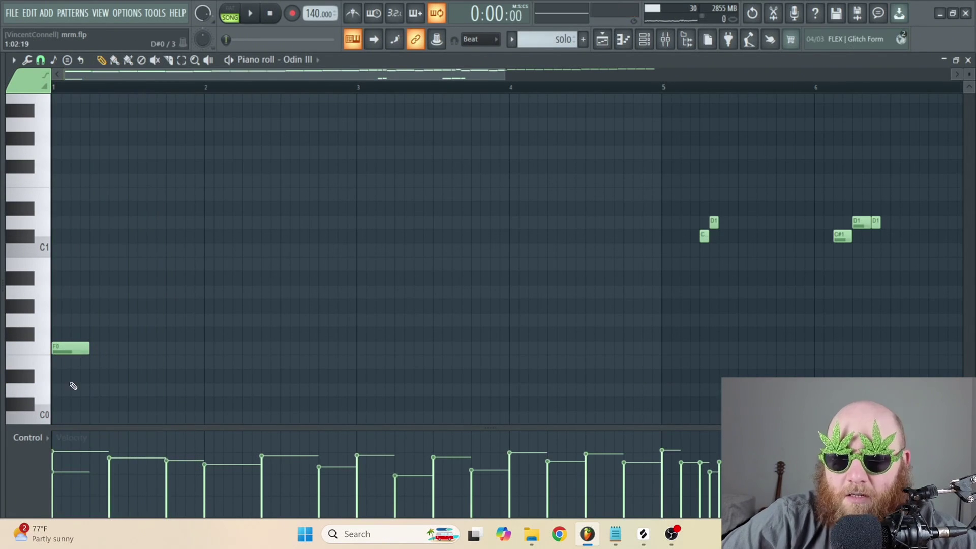
{"action": "key", "text": "space"}
{"action": "key", "text": "space"}
- Raise the bar 1 keyswitch to G0, level the velocities of the notes starting bar 1, and audition the slide
{"action": "left_click_drag", "start_coordinate": [75, 349], "coordinate": [75, 319]}
{"action": "key", "text": "space"}
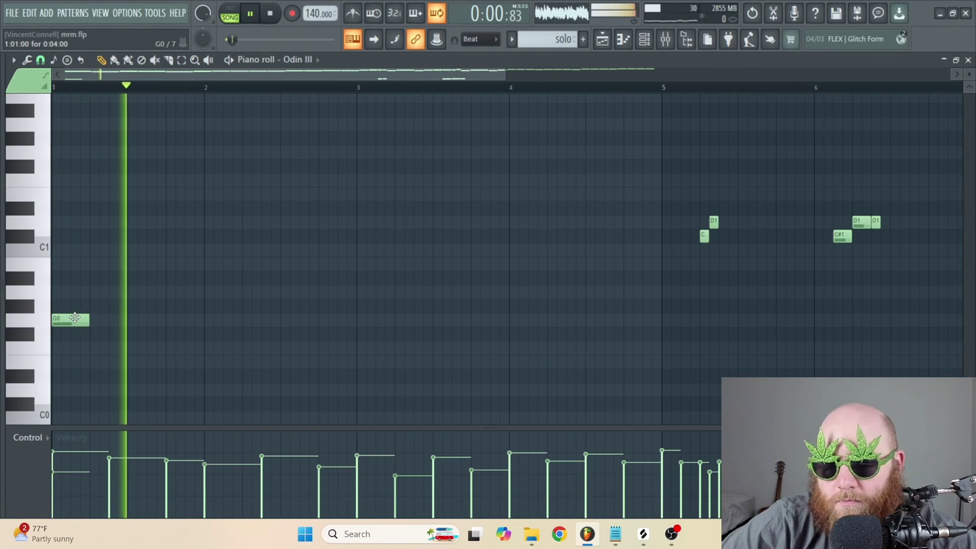
{"action": "key", "text": "space"}
{"action": "key", "text": "space"}
{"action": "left_click", "coordinate": [68, 458]}
{"action": "key", "text": "space"}
{"action": "left_click", "coordinate": [75, 319]}
{"action": "key", "text": "space"}
{"action": "key", "text": "space"}
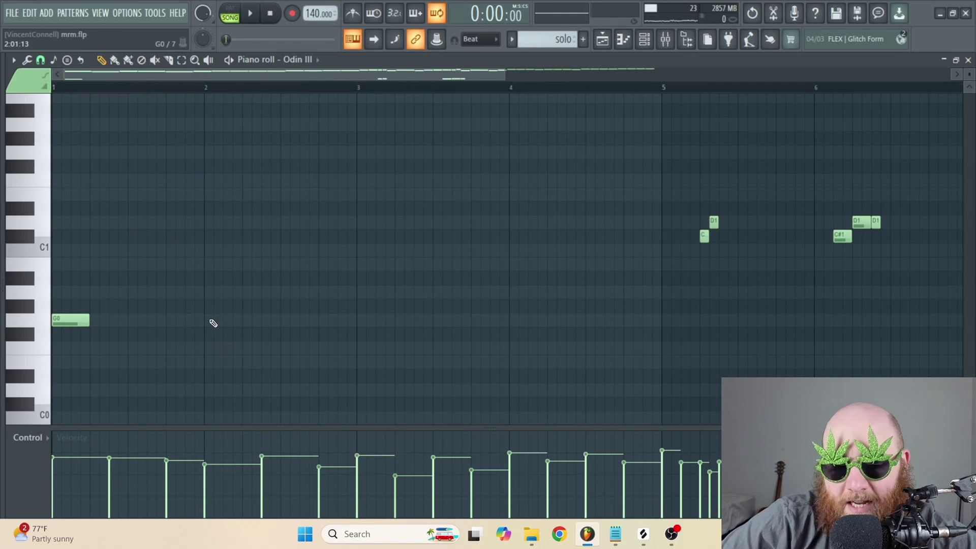
- Try a four-step slide keyswitch at the start of bar 2, auditioning it on G0, F#0, D0 and C#0
{"action": "left_click", "coordinate": [207, 320]}
{"action": "key", "text": "space"}
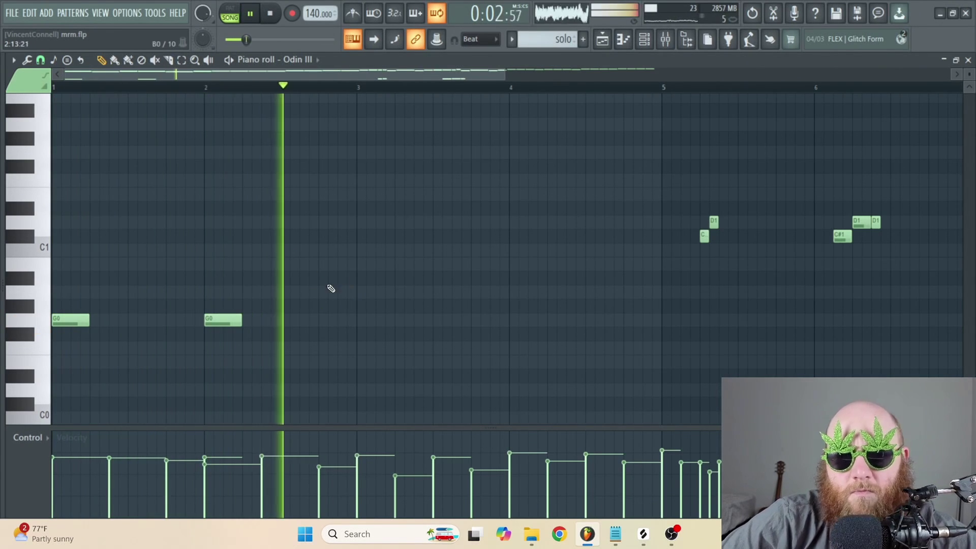
{"action": "key", "text": "space"}
{"action": "left_click_drag", "start_coordinate": [225, 320], "coordinate": [225, 333]}
{"action": "key", "text": "space"}
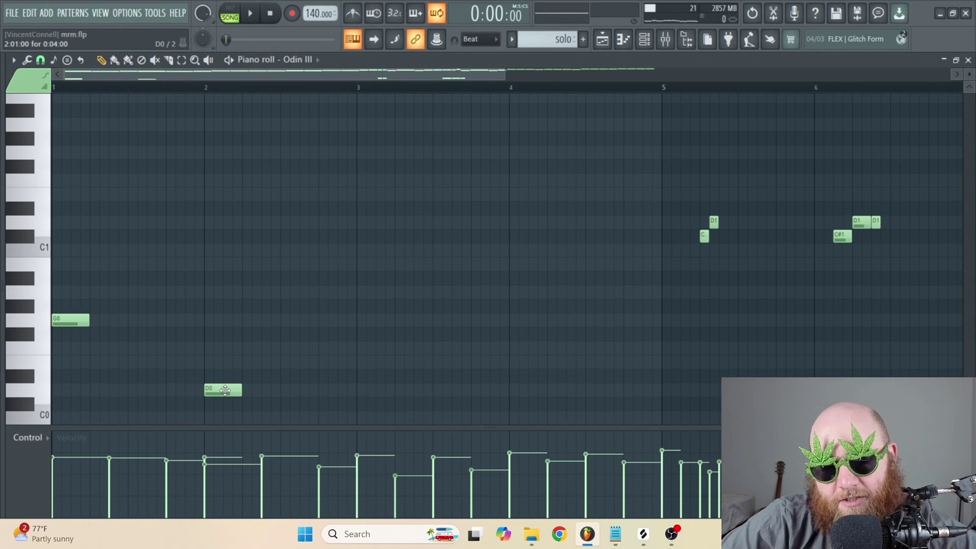
{"action": "left_click_drag", "start_coordinate": [225, 390], "coordinate": [225, 404]}
{"action": "key", "text": "space"}
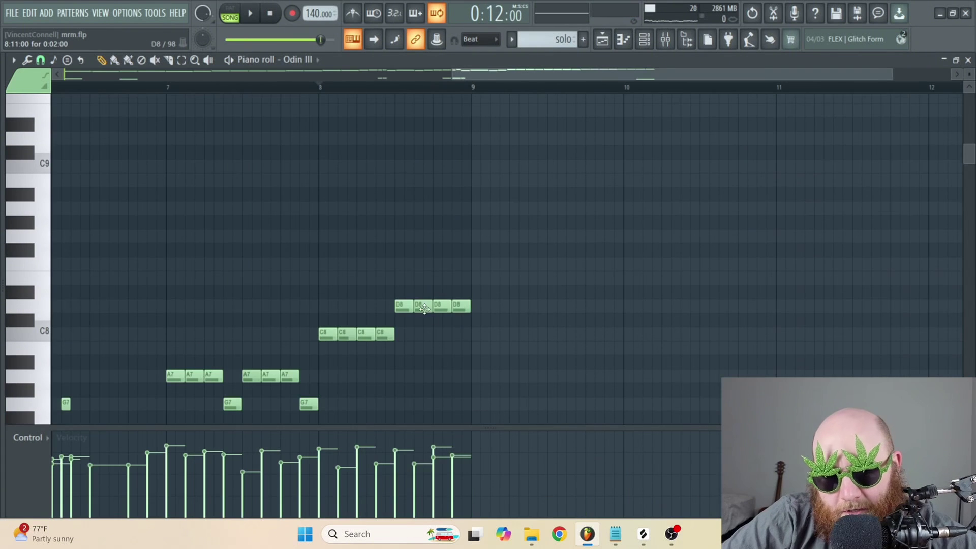
- Replace the four D8 notes ending bar 8 with one sustained half-bar D8 and play the ending
{"action": "right_click", "coordinate": [425, 306]}
{"action": "right_click", "coordinate": [455, 307]}
{"action": "left_click_drag", "start_coordinate": [413, 302], "coordinate": [478, 304]}
{"action": "key", "text": "space"}
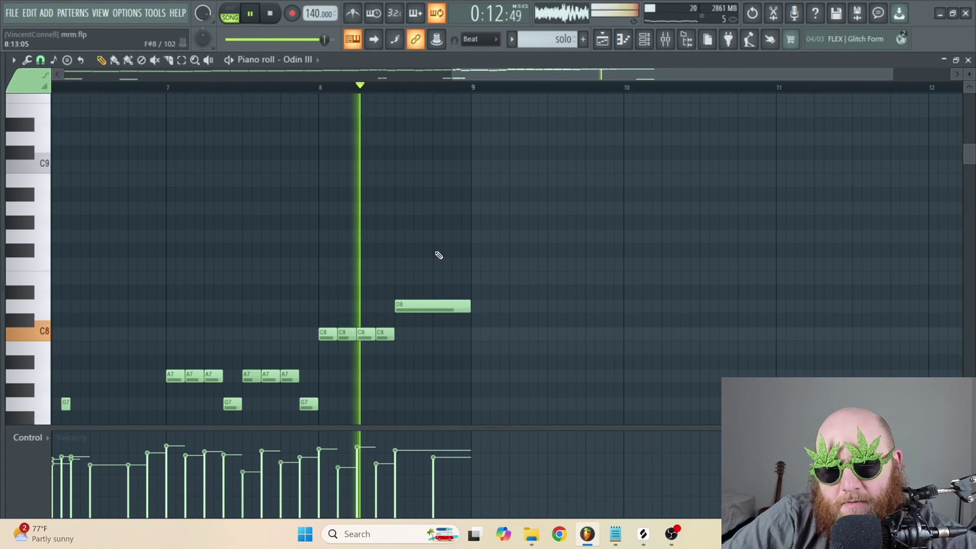
{"action": "scroll", "coordinate": [495, 307], "scroll_direction": "down", "scroll_amount": 16}
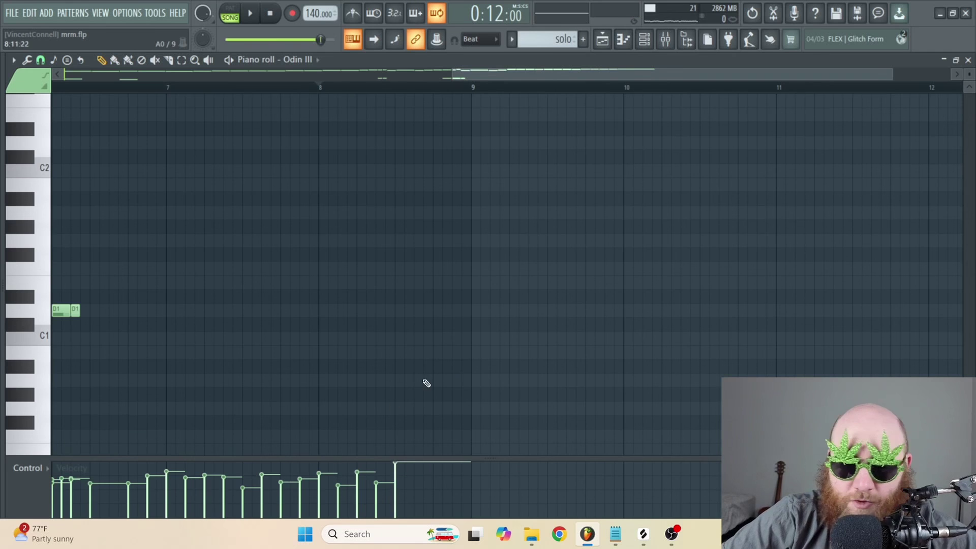
{"action": "key", "text": "space"}
{"action": "key", "text": "space"}
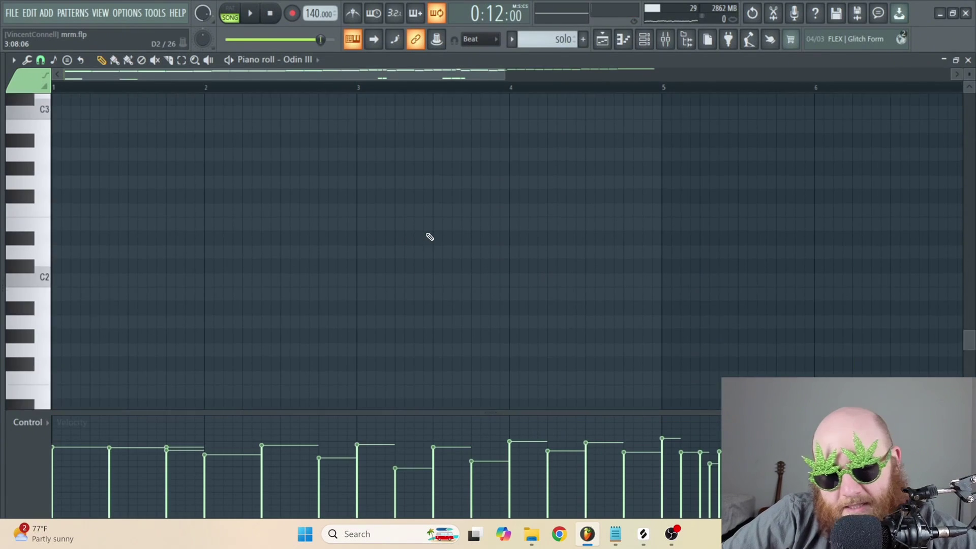
- Delete the D#0 keyswitch at the end of bar 1 and raise the F6 note there to 100% velocity
{"action": "scroll", "coordinate": [430, 237], "scroll_direction": "up", "scroll_amount": 8}
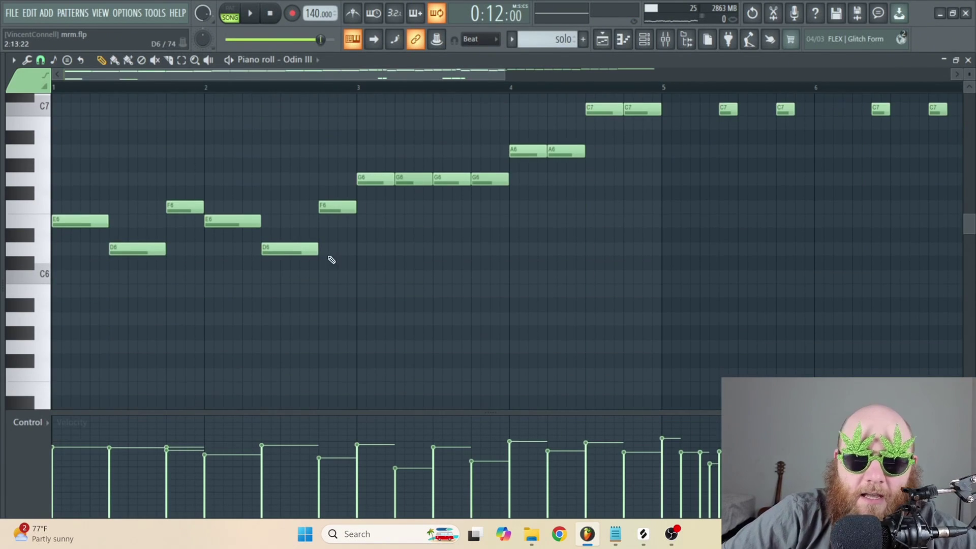
{"action": "scroll", "coordinate": [369, 247], "scroll_direction": "down", "scroll_amount": 12}
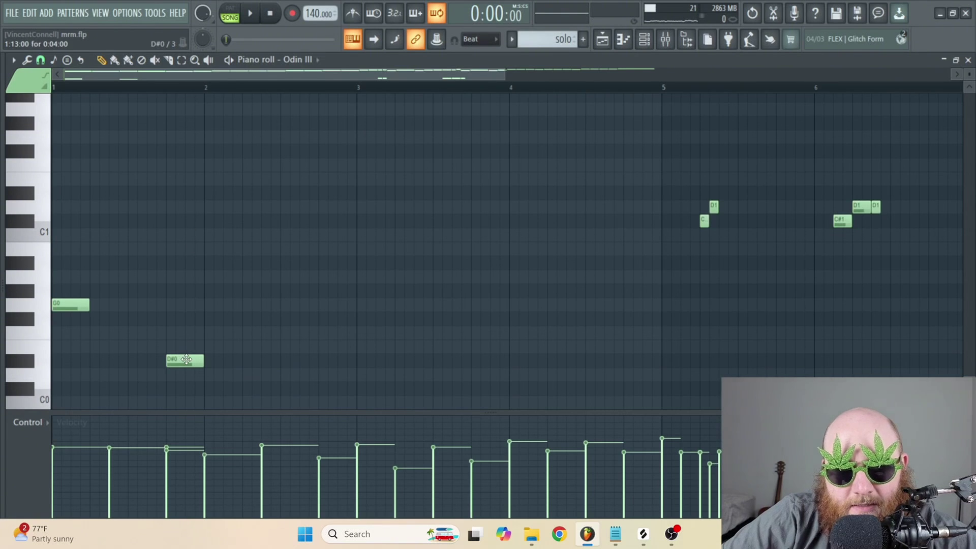
{"action": "right_click", "coordinate": [188, 362]}
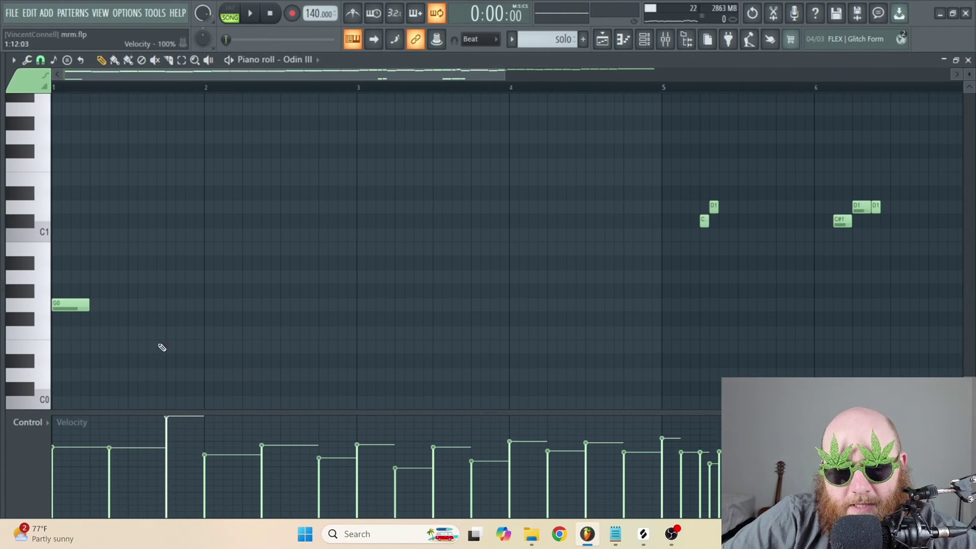
{"action": "key", "text": "space"}
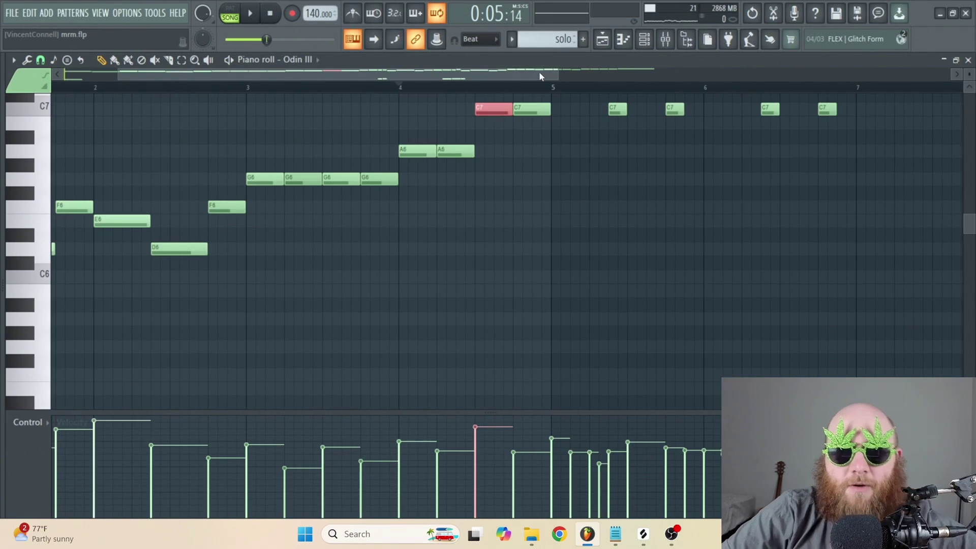
- Save the project and open the Playing settings of the Odin III instrument
{"action": "left_click_drag", "start_coordinate": [540, 76], "coordinate": [398, 91]}
{"action": "key", "text": "ctrl+s"}
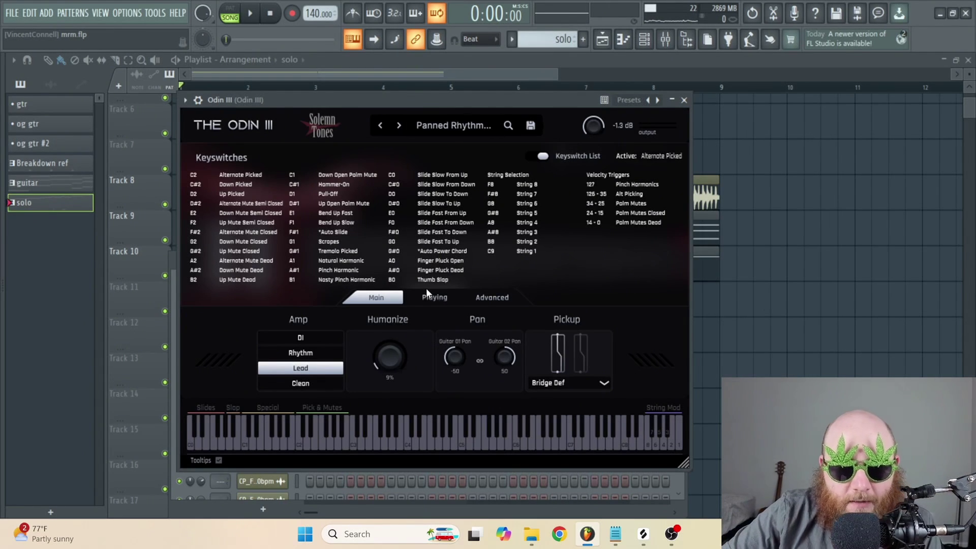
{"action": "left_click", "coordinate": [440, 299]}
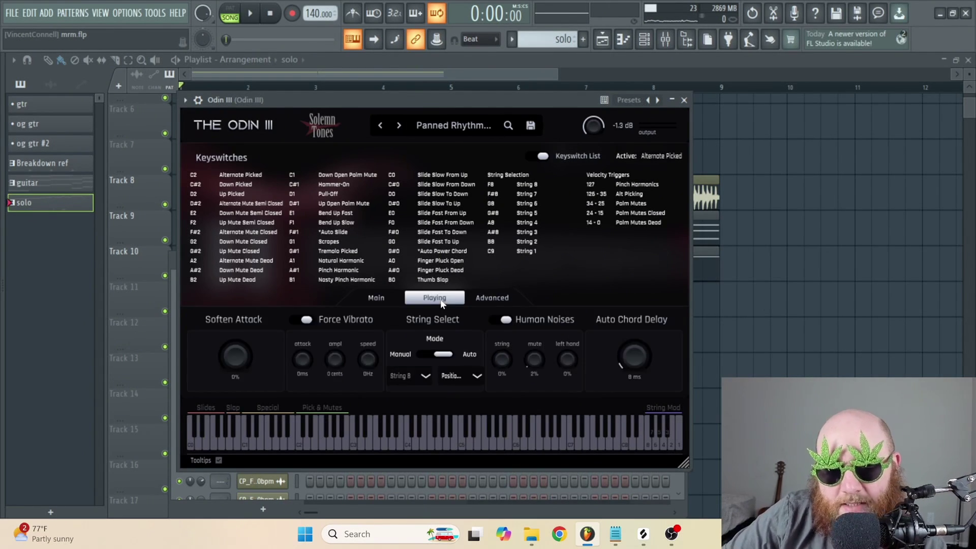
{"action": "left_click_drag", "start_coordinate": [435, 102], "coordinate": [405, 99]}
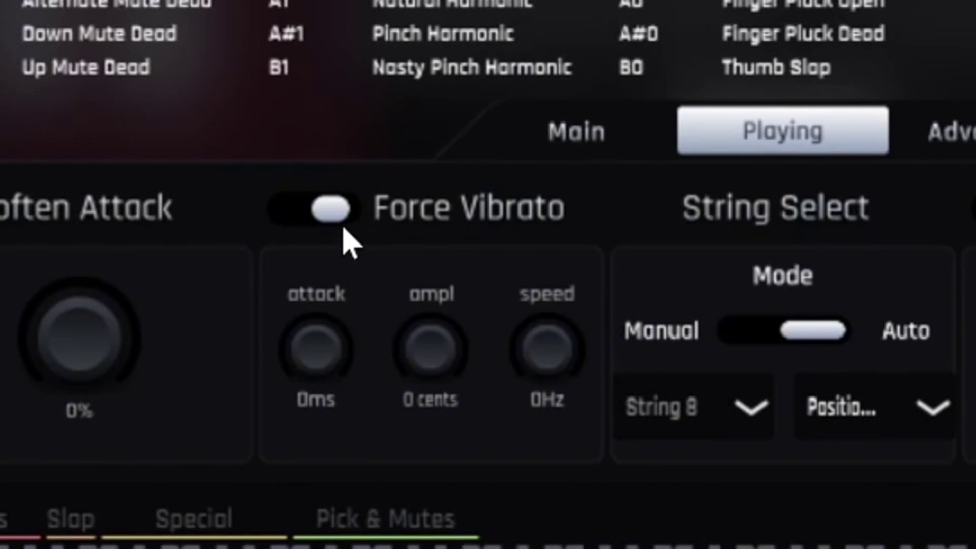
- Try a Force Vibrato amplitude of 100 cents with a speed of 10 Hz and audition the solo
{"action": "left_click", "coordinate": [338, 219]}
{"action": "left_click", "coordinate": [337, 219]}
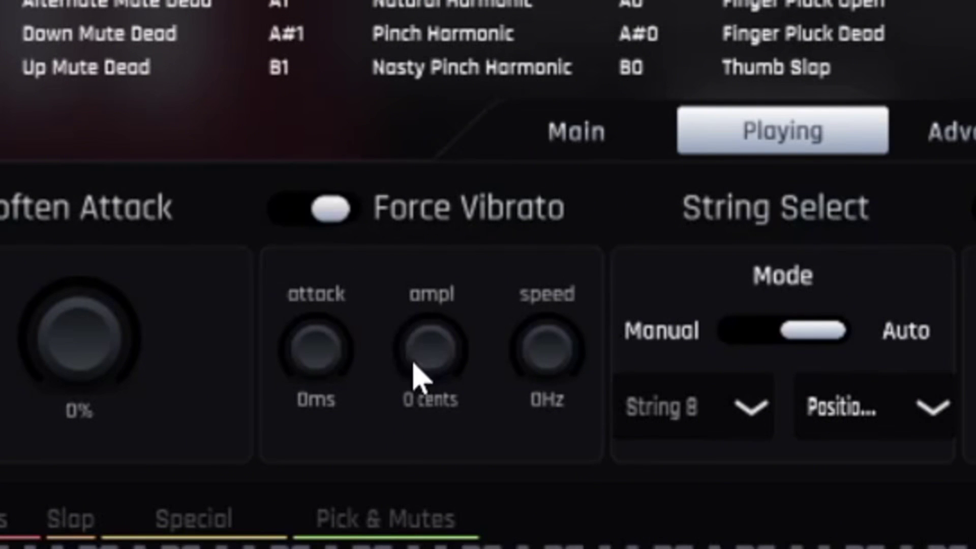
{"action": "left_click_drag", "start_coordinate": [412, 363], "coordinate": [441, 348]}
{"action": "left_click_drag", "start_coordinate": [424, 239], "coordinate": [452, 46]}
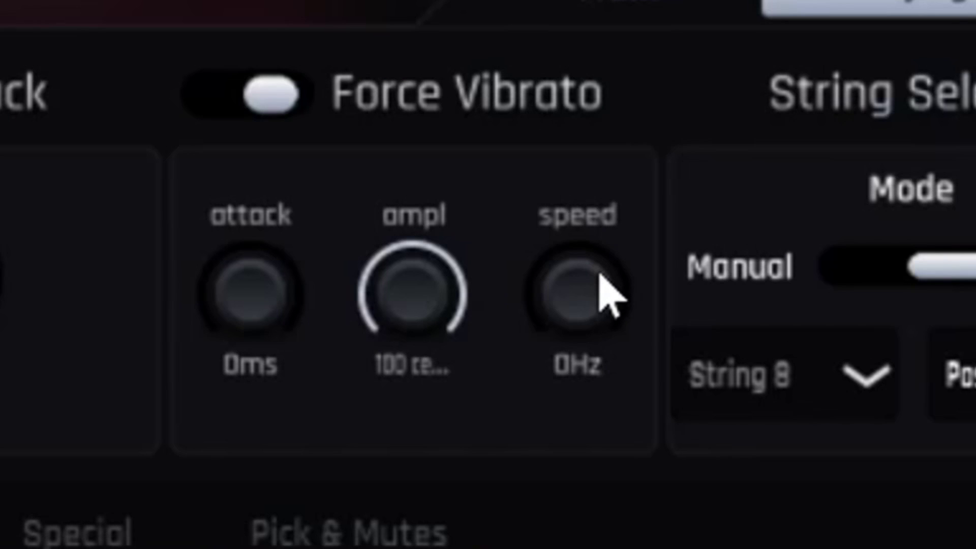
{"action": "left_click_drag", "start_coordinate": [600, 275], "coordinate": [600, 5]}
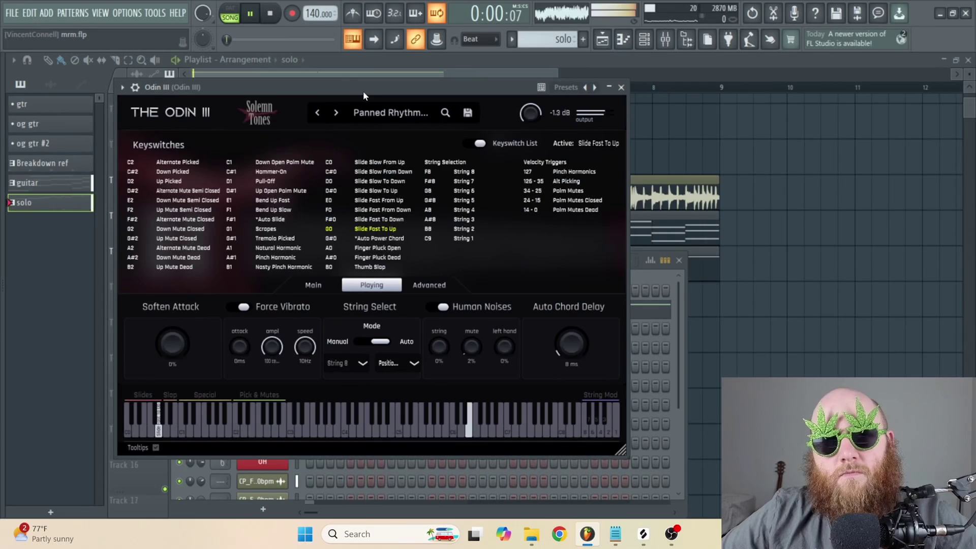
{"action": "left_click_drag", "start_coordinate": [363, 90], "coordinate": [401, 106]}
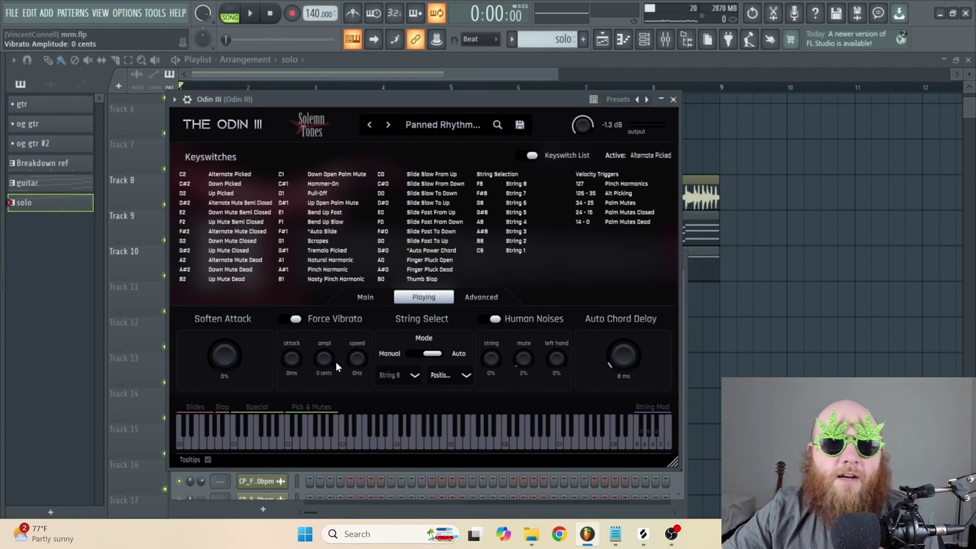
- Tweak the Force Vibrato amplitude, return it to 0 cents, and create an automation clip for the Vibrato Amplitude
{"action": "left_click_drag", "start_coordinate": [325, 356], "coordinate": [325, 332]}
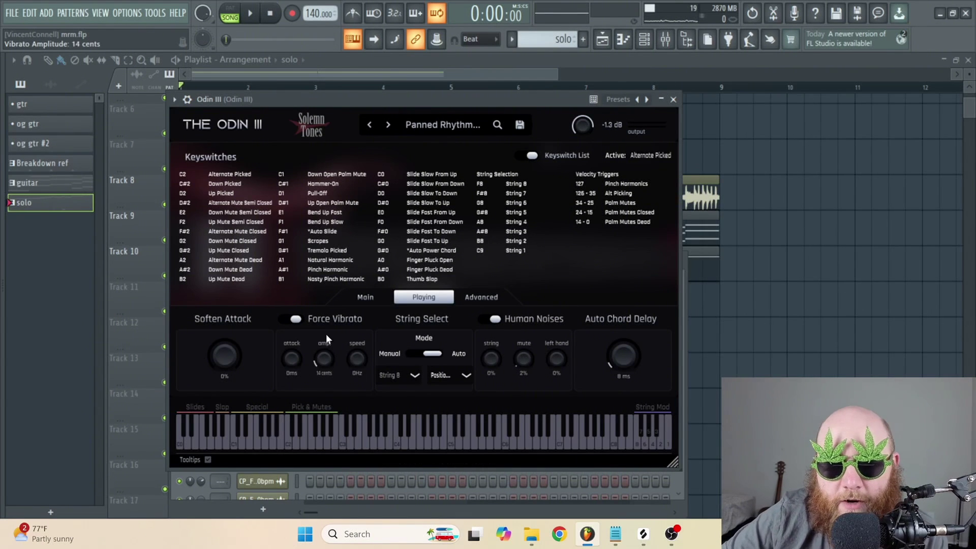
{"action": "left_click_drag", "start_coordinate": [357, 373], "coordinate": [353, 431]}
{"action": "left_click_drag", "start_coordinate": [327, 357], "coordinate": [329, 349]}
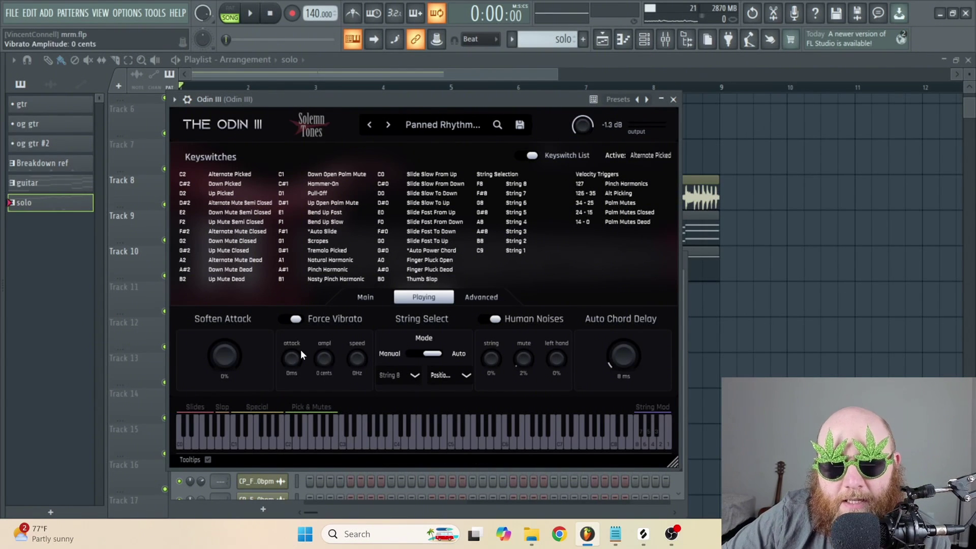
{"action": "scroll", "coordinate": [326, 359], "scroll_direction": "up", "scroll_amount": 2}
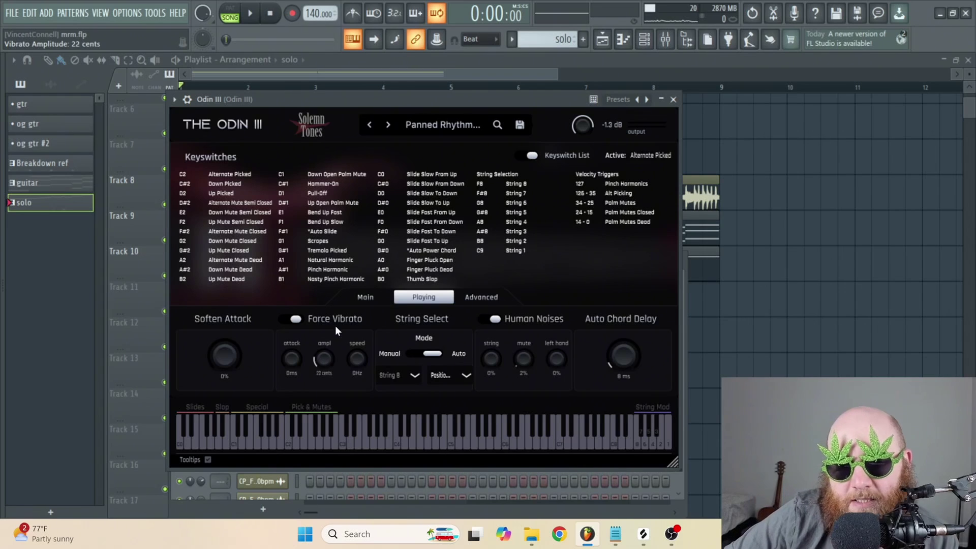
{"action": "left_click", "coordinate": [161, 14]}
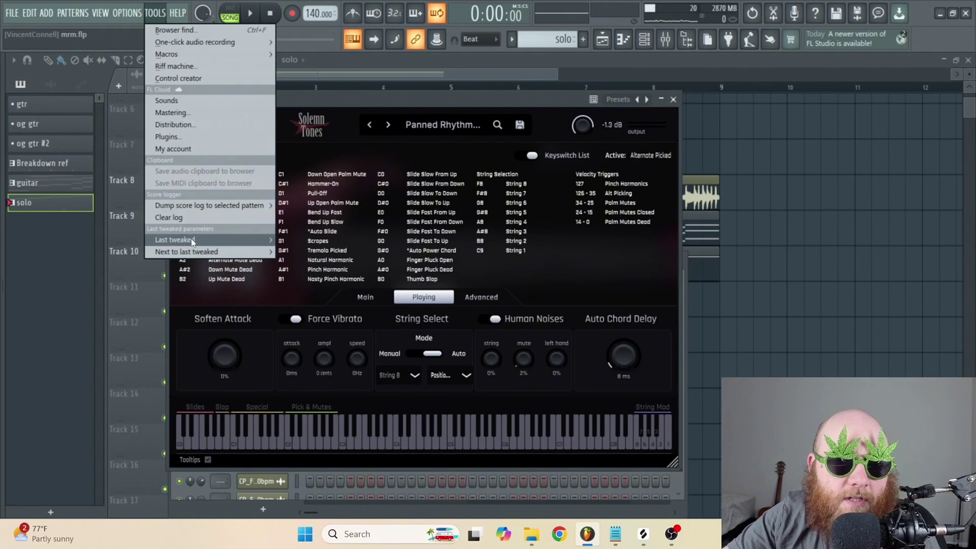
{"action": "mouse_move", "coordinate": [193, 243]}
{"action": "left_click", "coordinate": [288, 326]}
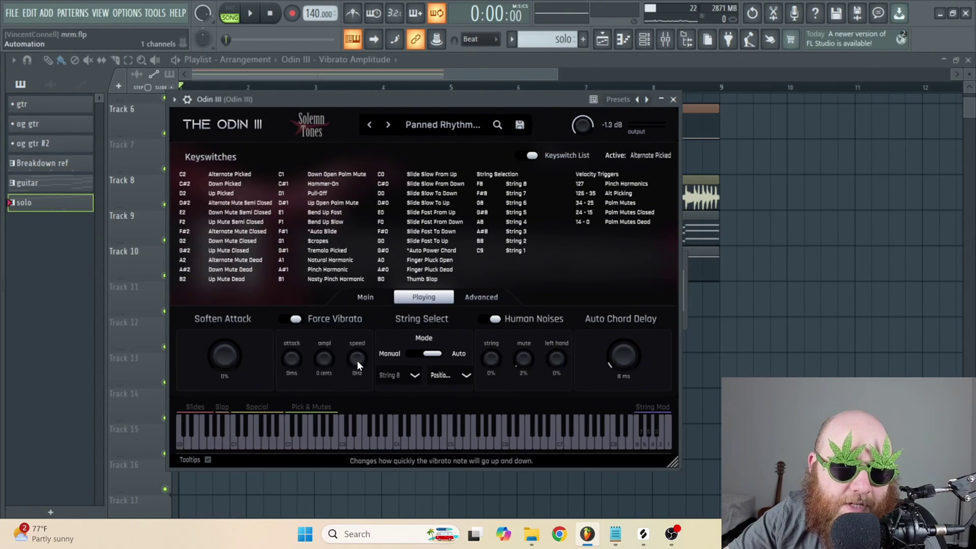
- Create an automation clip for the Odin III Vibrato Speed
{"action": "left_click", "coordinate": [162, 14]}
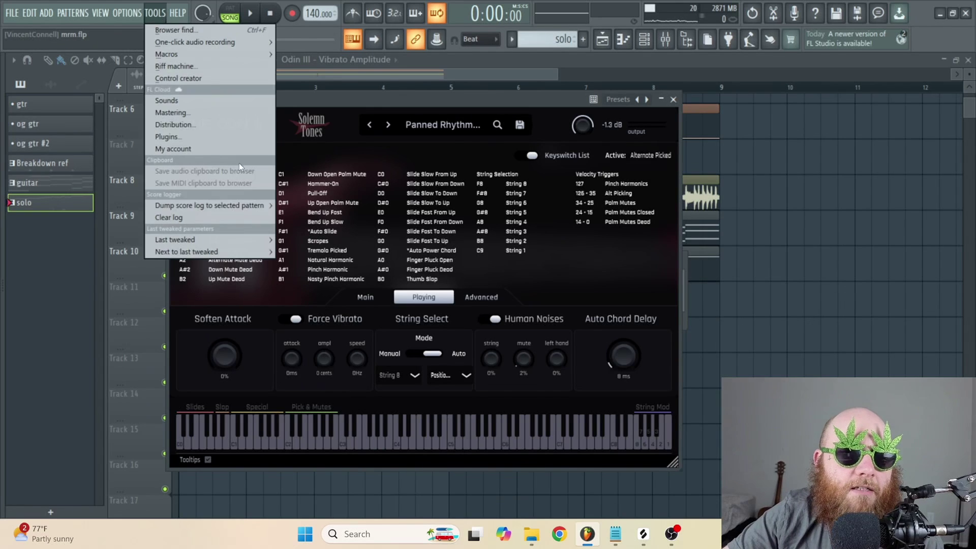
{"action": "mouse_move", "coordinate": [237, 233]}
{"action": "left_click", "coordinate": [289, 318]}
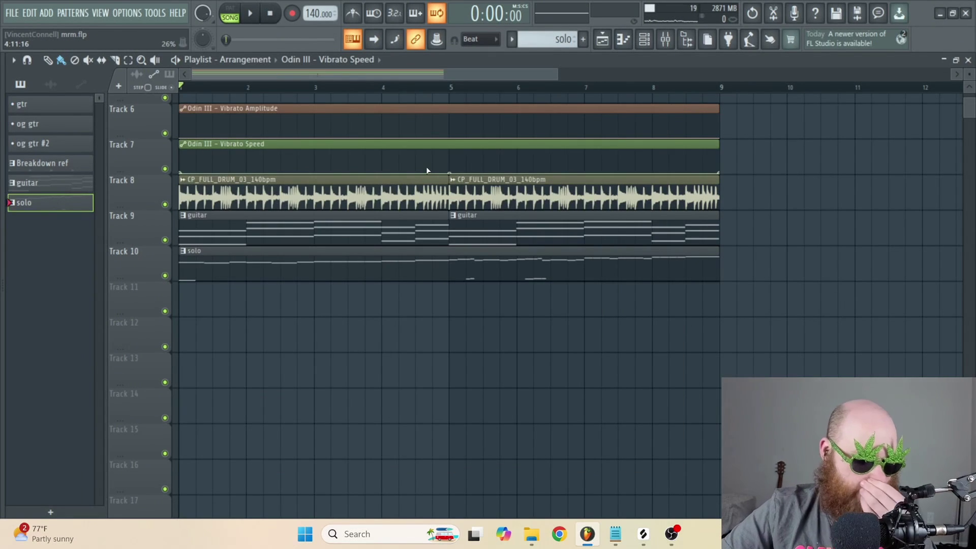
- Move the Vibrato Amplitude and Vibrato Speed clips down to Tracks 12 and 13 and start playback
{"action": "left_click_drag", "start_coordinate": [428, 169], "coordinate": [419, 110]}
{"action": "key", "text": "shift+Down"}
{"action": "key", "text": "shift+Down"}
{"action": "key", "text": "shift+Down"}
{"action": "key", "text": "shift+Down"}
{"action": "key", "text": "shift+Down"}
{"action": "key", "text": "shift+Down"}
{"action": "key", "text": "space"}
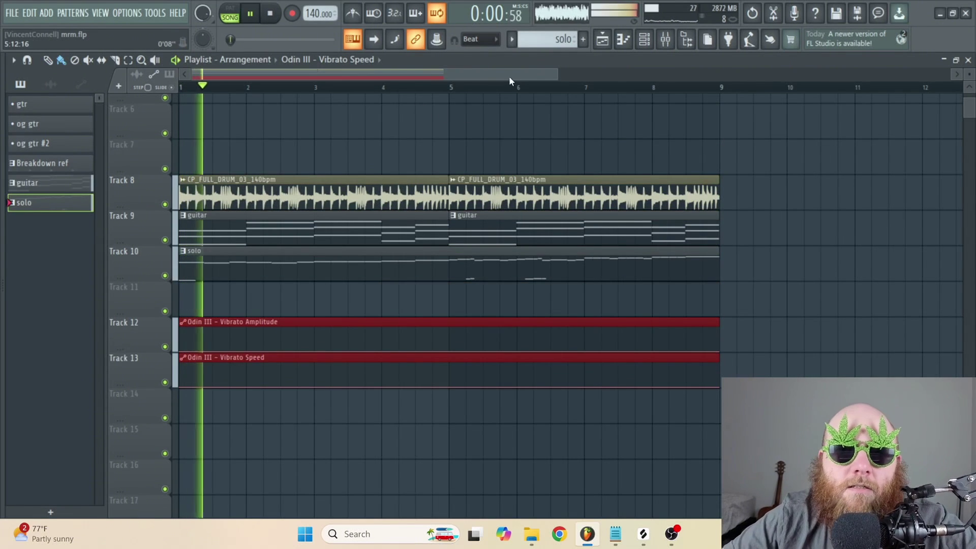
- Set the snap to 1/4 beat and ramp the Vibrato Amplitude up from 1:07 to 1:13, dropping straight back to zero
{"action": "scroll", "coordinate": [395, 248], "scroll_direction": "up", "scroll_amount": 4}
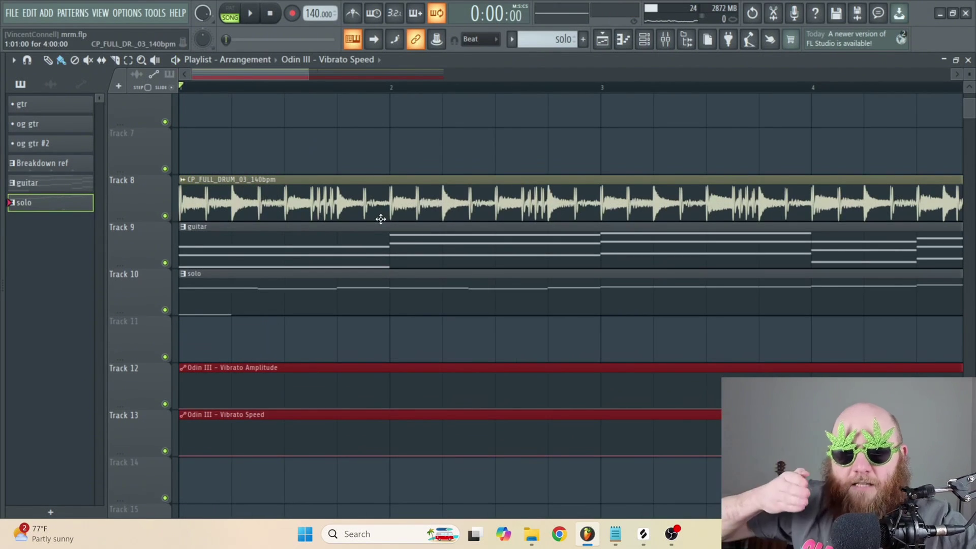
{"action": "left_click", "coordinate": [481, 40]}
{"action": "left_click", "coordinate": [491, 167]}
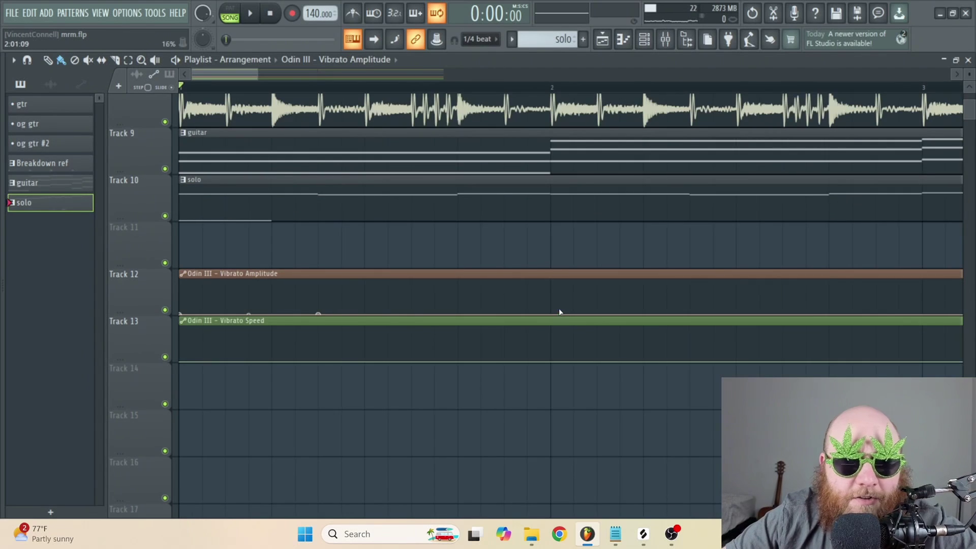
{"action": "left_click_drag", "start_coordinate": [549, 298], "coordinate": [466, 300]}
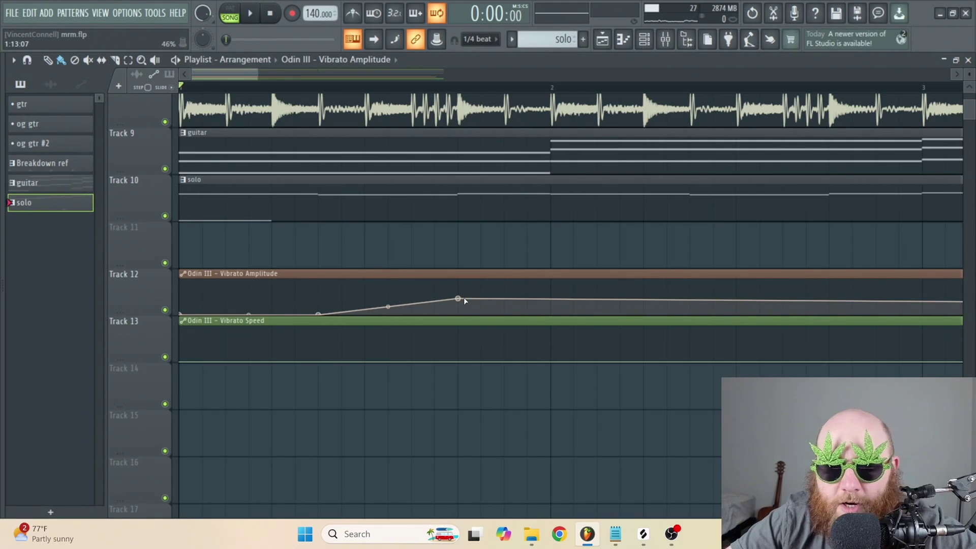
{"action": "key", "text": "space"}
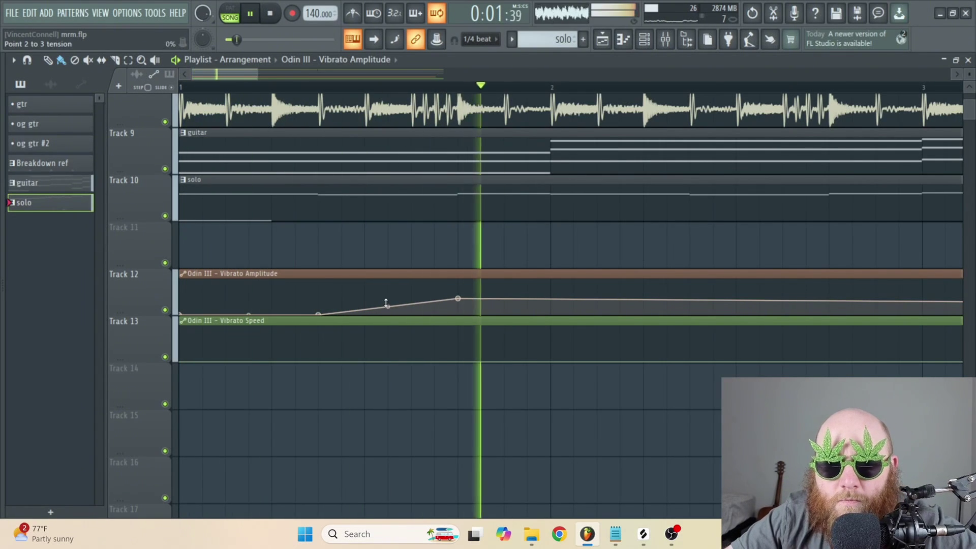
{"action": "left_click_drag", "start_coordinate": [458, 298], "coordinate": [458, 292]}
{"action": "key", "text": "space"}
{"action": "key", "text": "space"}
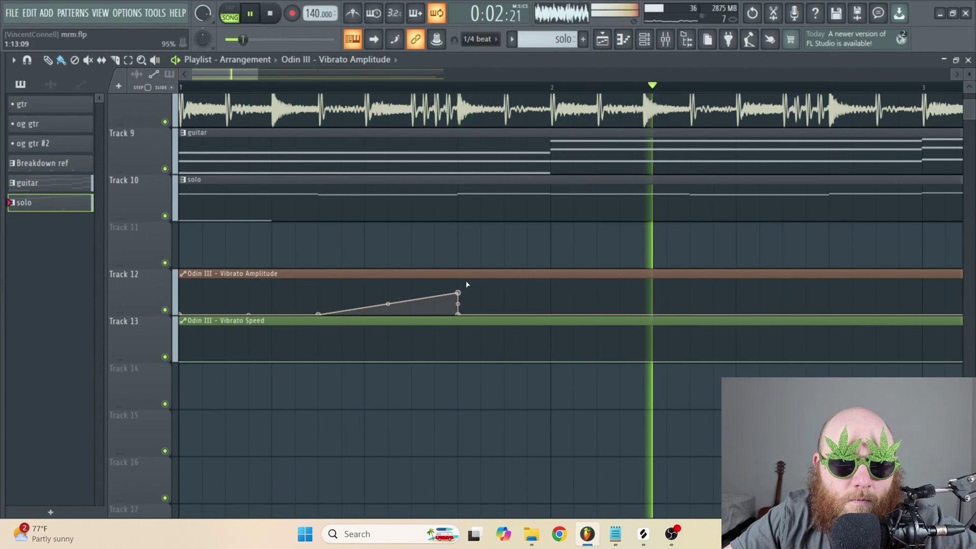
{"action": "key", "text": "space"}
- Raise the Vibrato Speed along a curve from 1:07, drop it to zero at 1:13, and audition it
{"action": "right_click", "coordinate": [402, 348]}
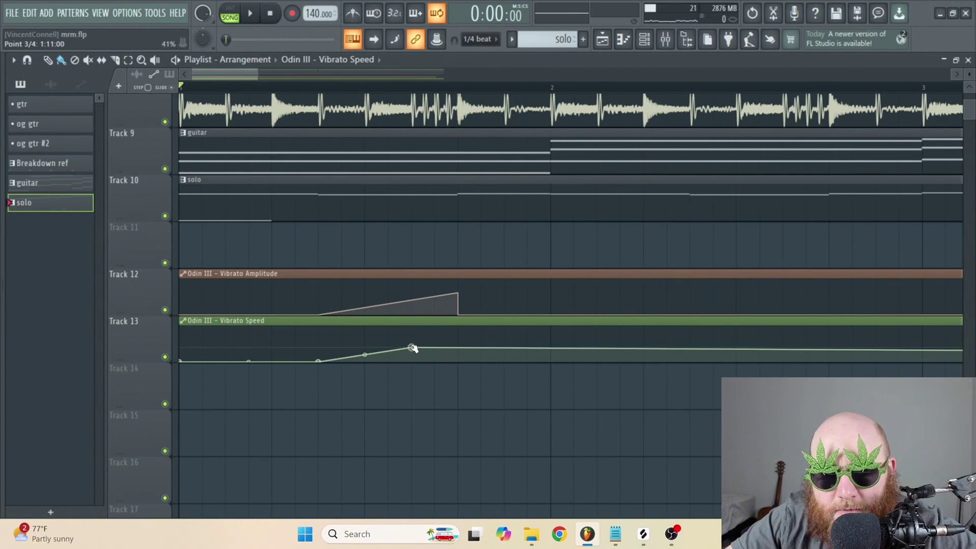
{"action": "key", "text": "space"}
{"action": "key", "text": "space"}
- Shape a rounded Vibrato Amplitude hump from the start of bar 2 that falls back to zero at 2:07
{"action": "right_click", "coordinate": [551, 314]}
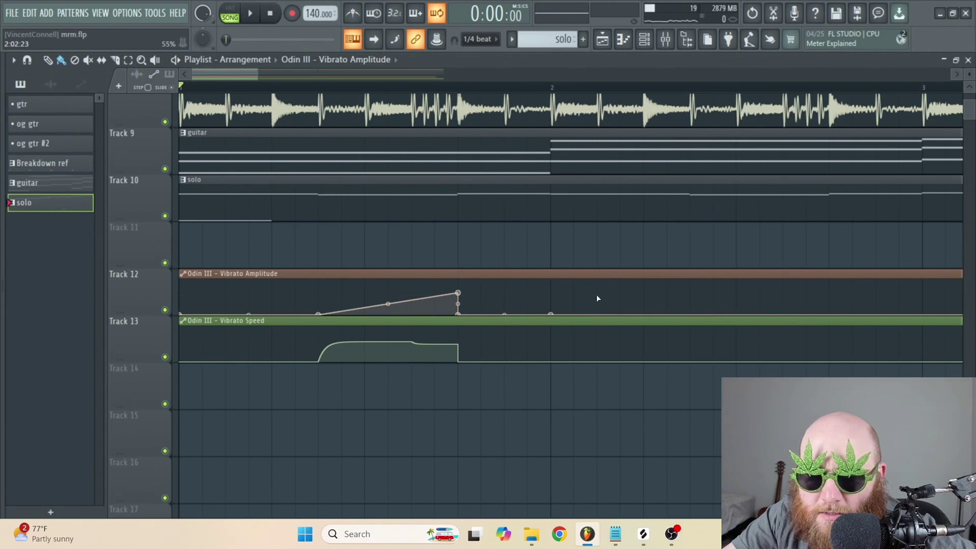
{"action": "right_click", "coordinate": [597, 296]}
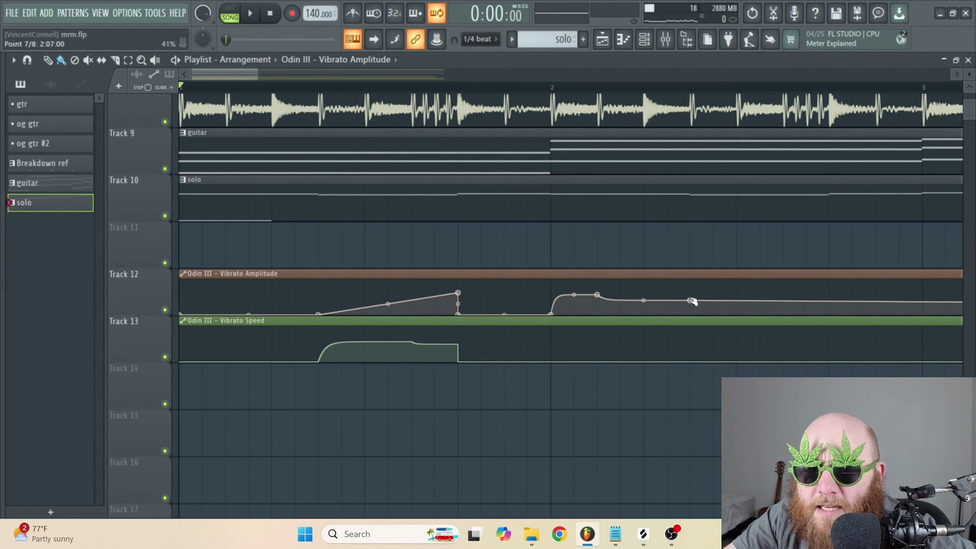
{"action": "right_click", "coordinate": [690, 314]}
{"action": "left_click_drag", "start_coordinate": [644, 305], "coordinate": [645, 295]}
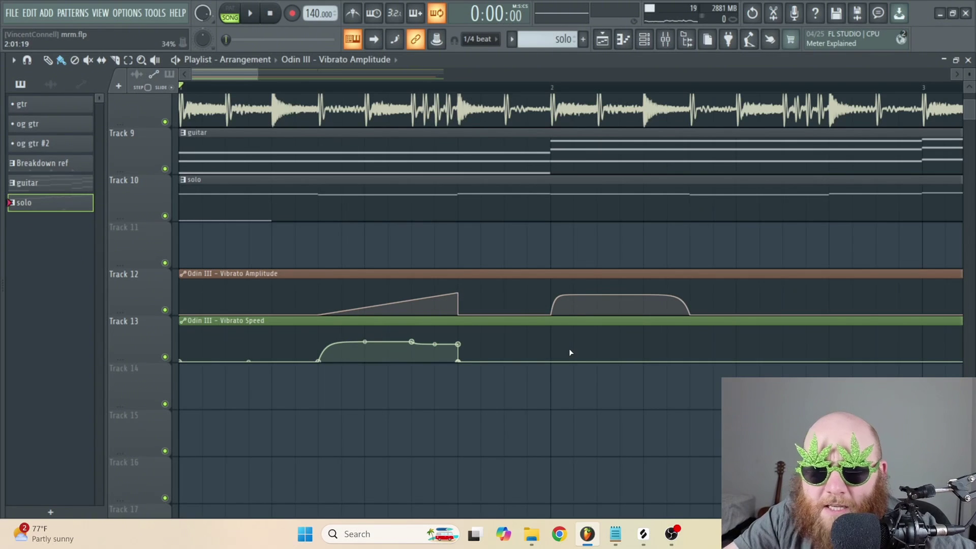
- Raise the Vibrato Speed along a curve into the start of bar 2 and audition it
{"action": "right_click", "coordinate": [554, 356]}
{"action": "left_click_drag", "start_coordinate": [556, 358], "coordinate": [556, 354]}
{"action": "key", "text": "space"}
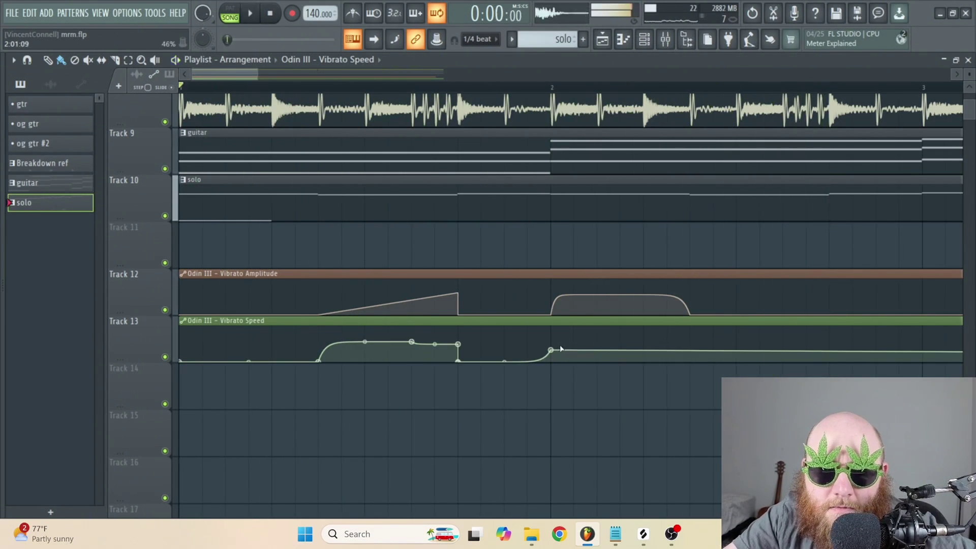
{"action": "left_click_drag", "start_coordinate": [552, 351], "coordinate": [552, 338]}
{"action": "key", "text": "space"}
- Raise the Vibrato Amplitude at the start of bar 3, add a point at bar 4, and audition from bar 3
{"action": "scroll", "coordinate": [446, 316], "scroll_direction": "down", "scroll_amount": 3, "text": "ctrl"}
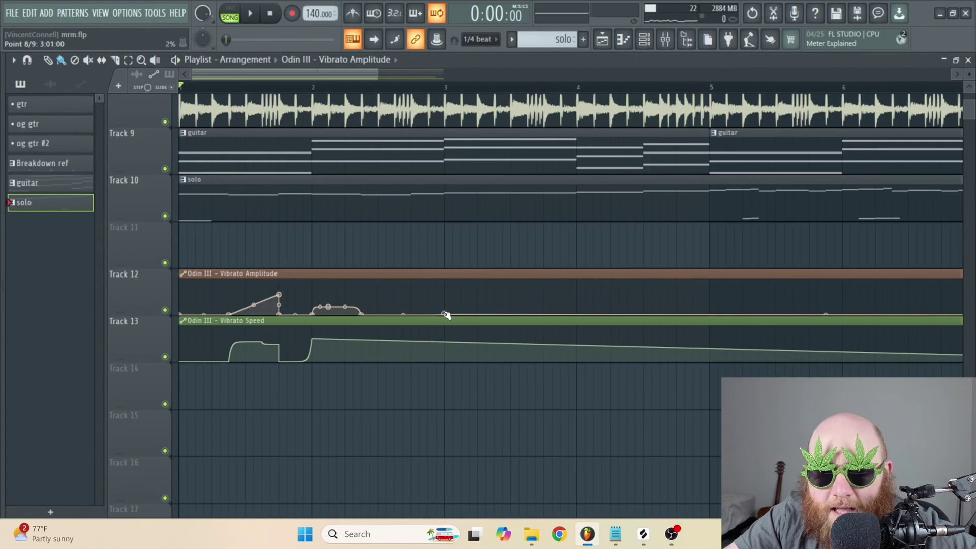
{"action": "left_click_drag", "start_coordinate": [446, 309], "coordinate": [447, 307]}
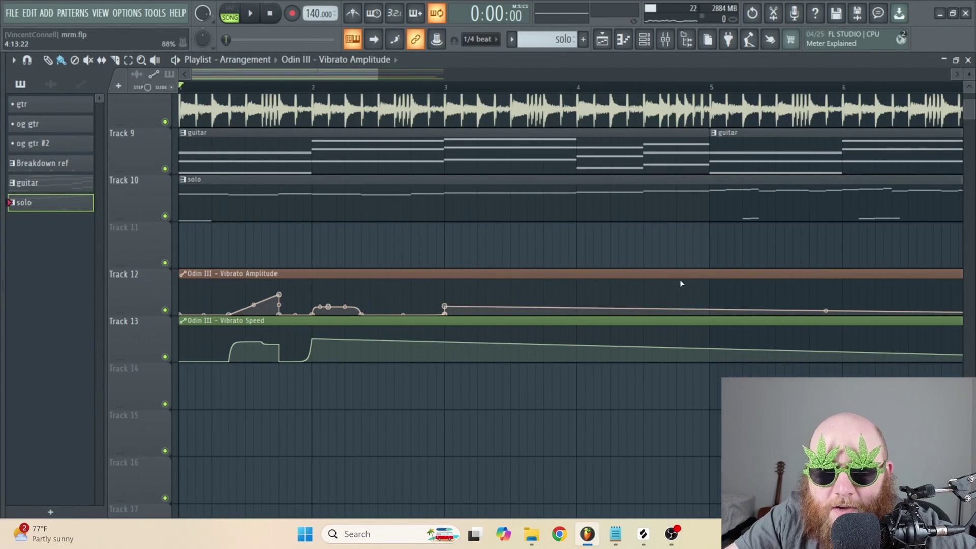
{"action": "left_click", "coordinate": [447, 89]}
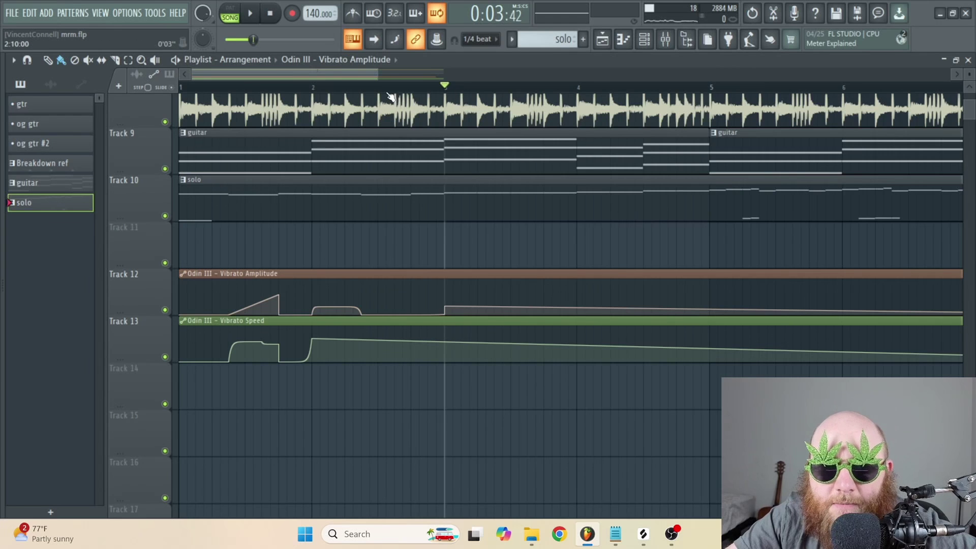
{"action": "scroll", "coordinate": [536, 297], "scroll_direction": "right", "scroll_amount": 4}
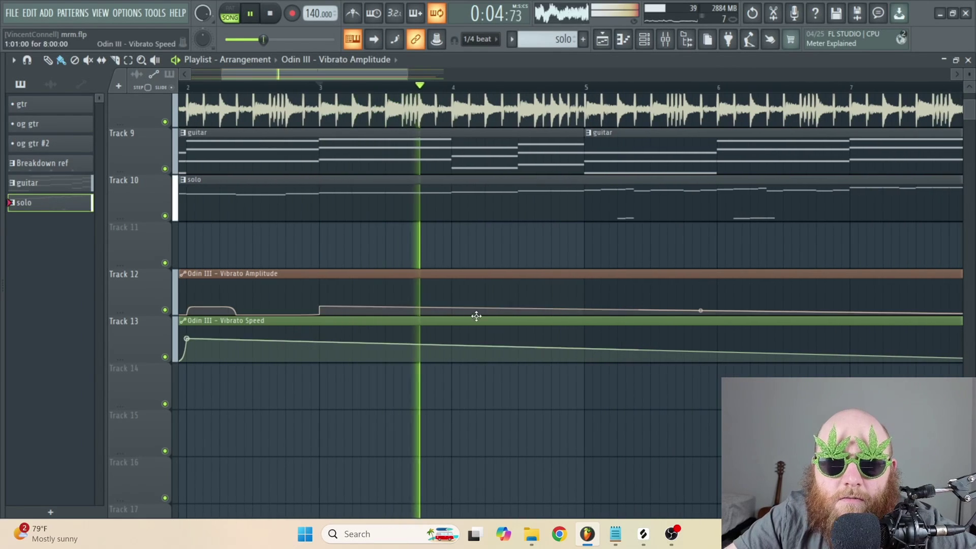
{"action": "key", "text": "space"}
{"action": "right_click", "coordinate": [452, 308]}
{"action": "key", "text": "space"}
- Step the Vibrato Amplitude higher from 3:05 to 3:09, play the passage, and add a point at 3:13
{"action": "left_click_drag", "start_coordinate": [407, 76], "coordinate": [320, 77]}
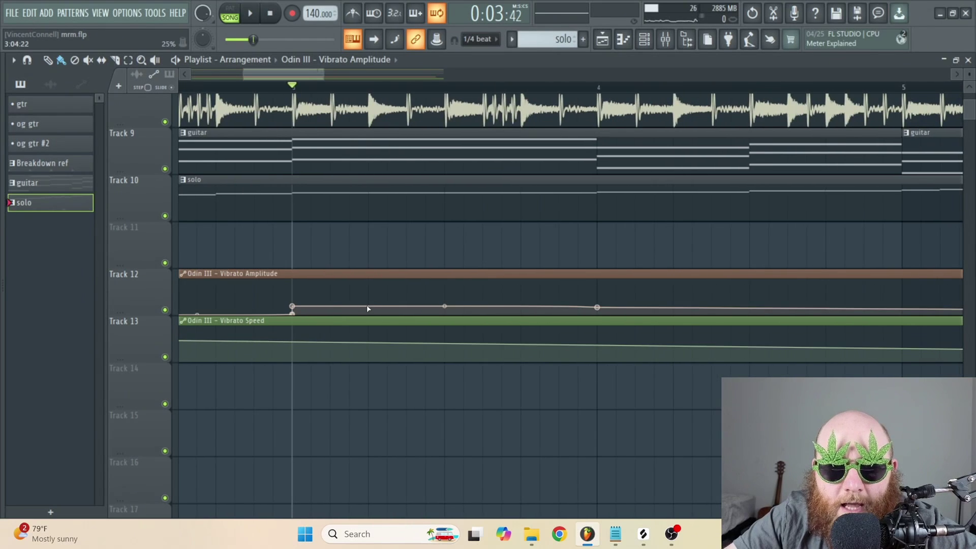
{"action": "left_click_drag", "start_coordinate": [368, 301], "coordinate": [444, 306]}
{"action": "key", "text": "space"}
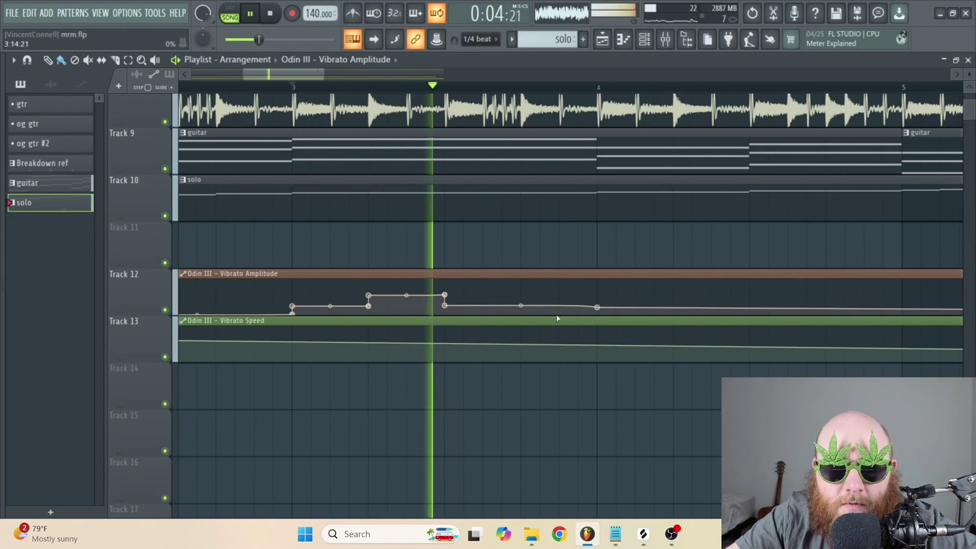
{"action": "key", "text": "space"}
{"action": "key", "text": "space"}
{"action": "right_click", "coordinate": [520, 305]}
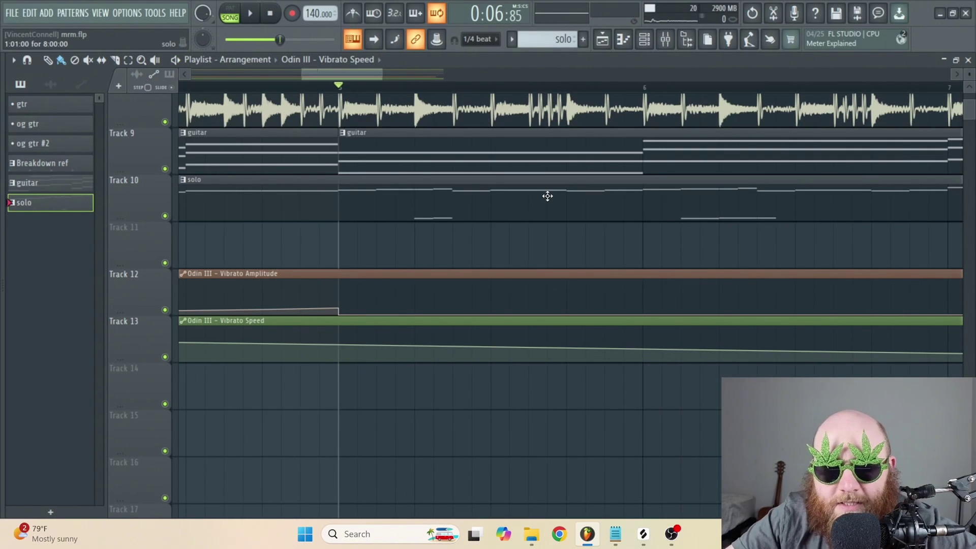
- Audition bar 5 and reshape the Vibrato Amplitude as a ramp from 5:09 to 5:13 that drops to zero
{"action": "key", "text": "space"}
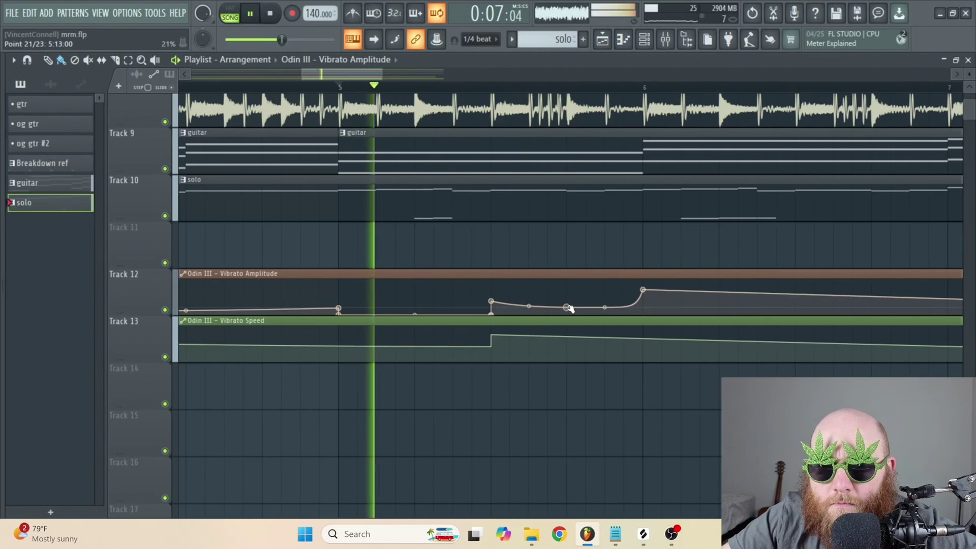
{"action": "left_click_drag", "start_coordinate": [569, 308], "coordinate": [569, 312]}
{"action": "key", "text": "space"}
{"action": "key", "text": "space"}
{"action": "right_click", "coordinate": [570, 304]}
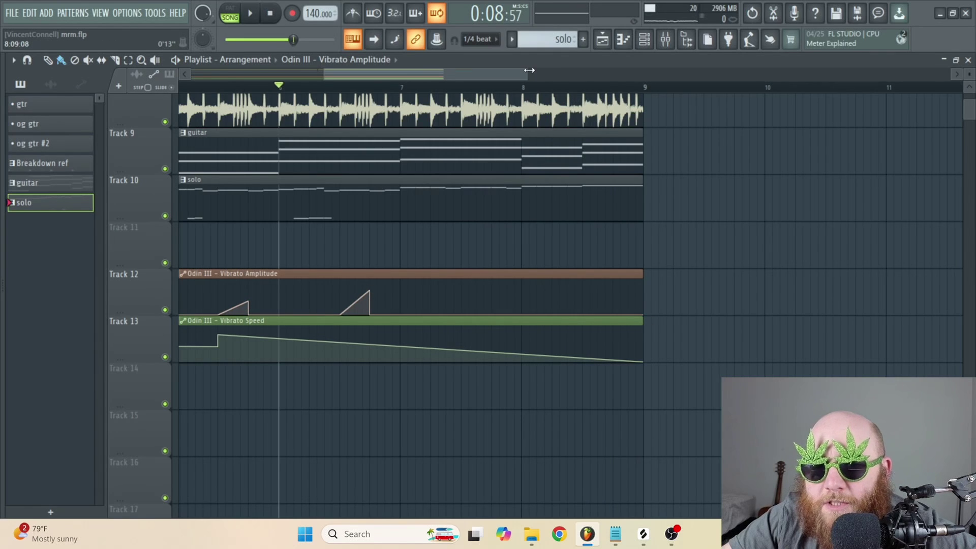
- Raise the Vibrato Amplitude and Vibrato Speed curves over the second half of bar 8 and return the playhead to the start
{"action": "left_click_drag", "start_coordinate": [527, 74], "coordinate": [478, 77]}
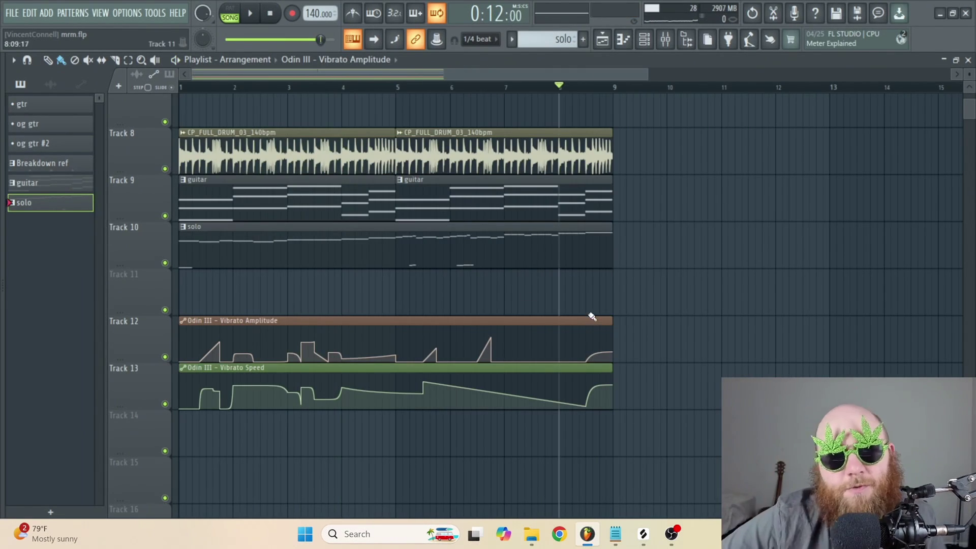
{"action": "left_click", "coordinate": [273, 19]}
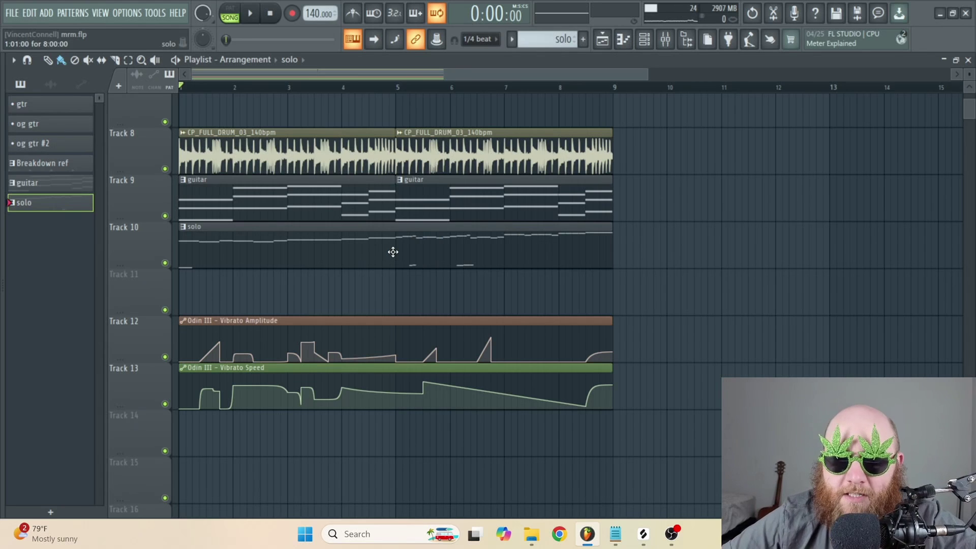
- Slice the solo clip at bar 5 and place a unique copy of its second half on Track 11
{"action": "key", "text": "c"}
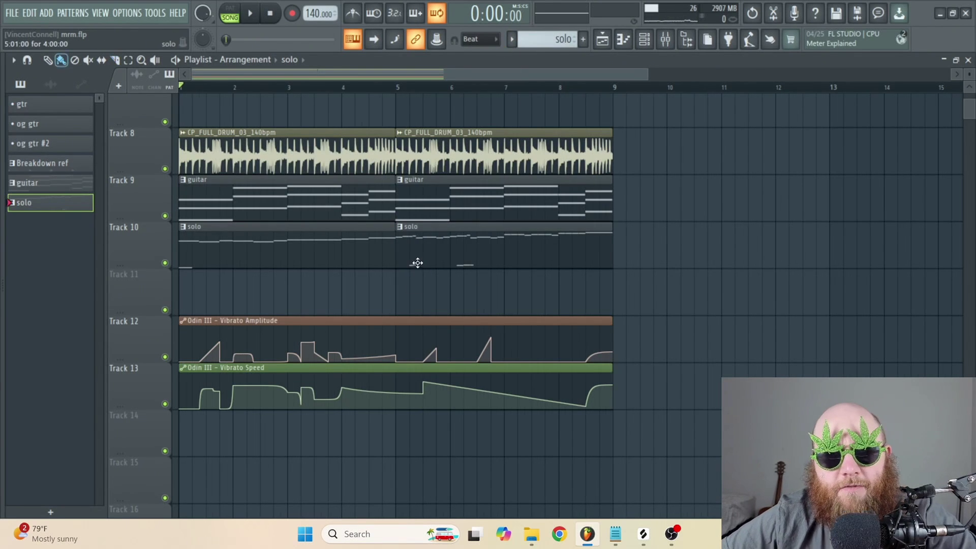
{"action": "left_click", "coordinate": [402, 284]}
{"action": "left_click", "coordinate": [400, 274]}
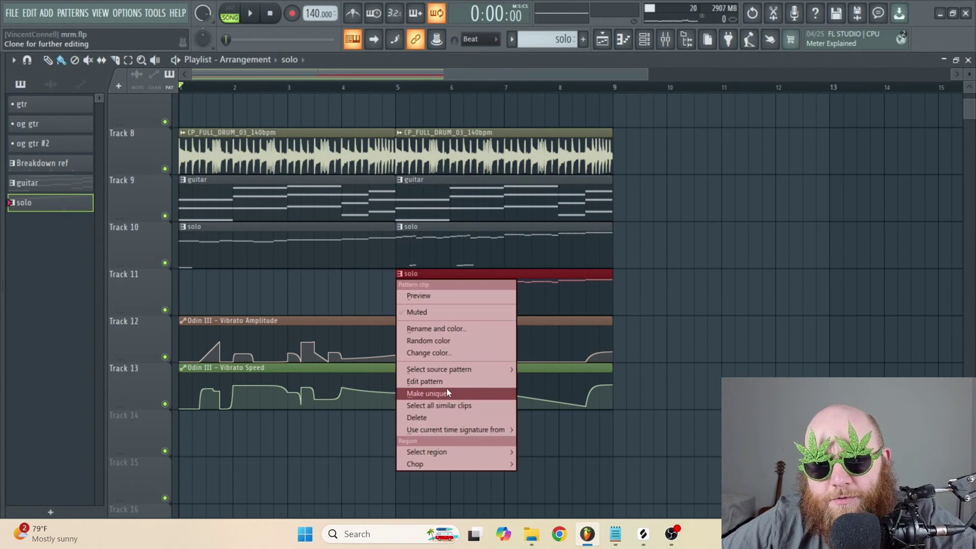
{"action": "left_click", "coordinate": [447, 389]}
- Clone the Odin III channel in the channel rack and close the clone's instrument window
{"action": "left_click", "coordinate": [643, 43]}
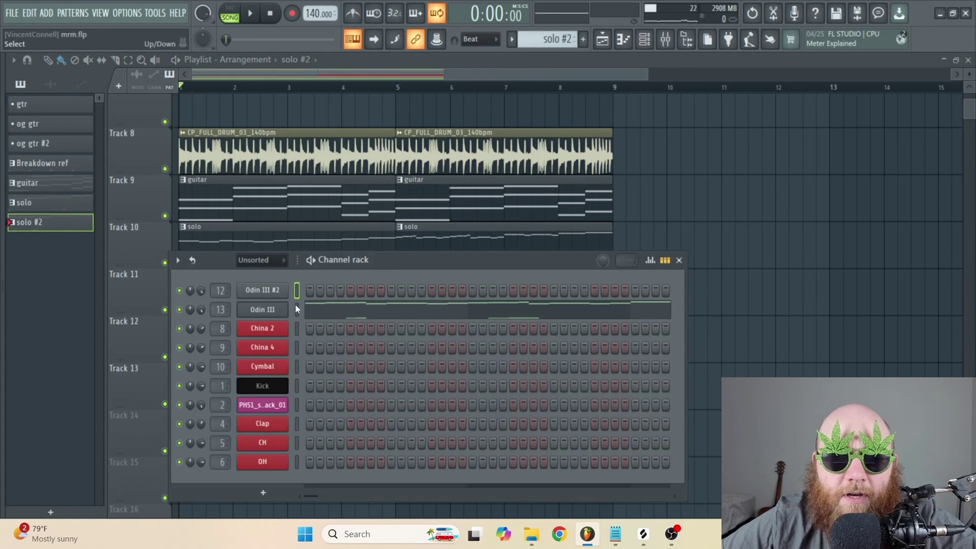
{"action": "right_click", "coordinate": [275, 313]}
{"action": "left_click", "coordinate": [330, 441]}
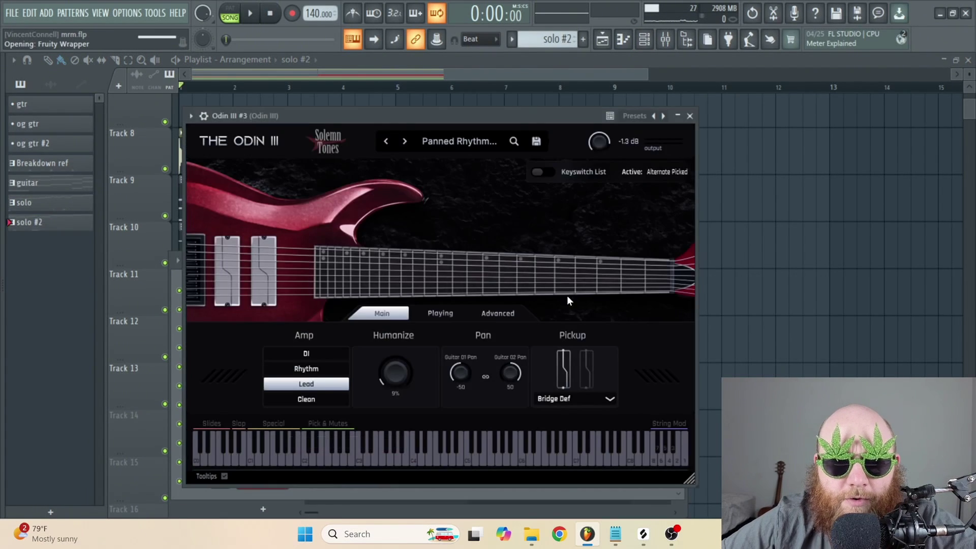
{"action": "left_click", "coordinate": [690, 116]}
{"action": "left_click_drag", "start_coordinate": [399, 102], "coordinate": [624, 97]}
- Open the Odin III notes of the solo #2 clip in the piano roll, showing its opening bars
{"action": "double_click", "coordinate": [532, 283]}
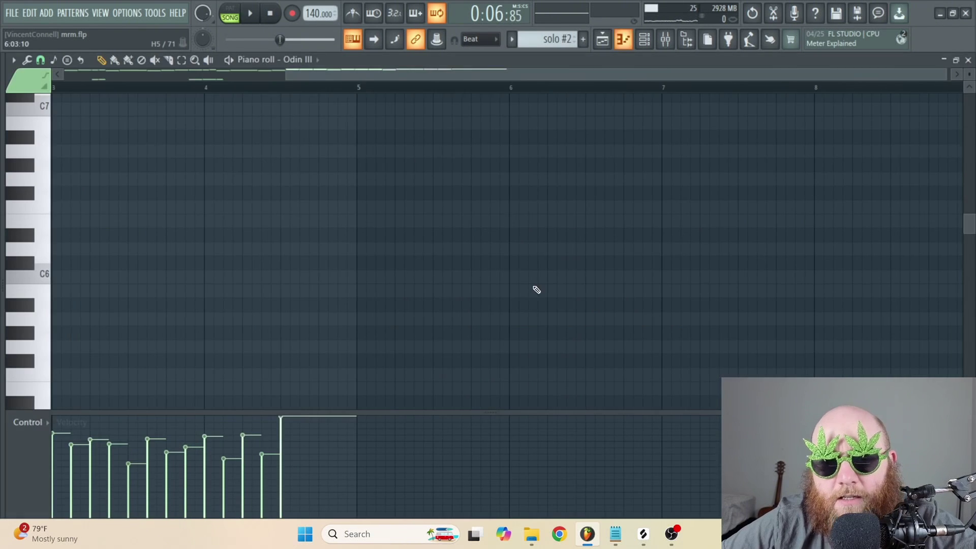
{"action": "left_click_drag", "start_coordinate": [483, 79], "coordinate": [262, 79]}
{"action": "scroll", "coordinate": [414, 251], "scroll_direction": "down", "scroll_amount": 7}
{"action": "scroll", "coordinate": [417, 253], "scroll_direction": "up", "scroll_amount": 18}
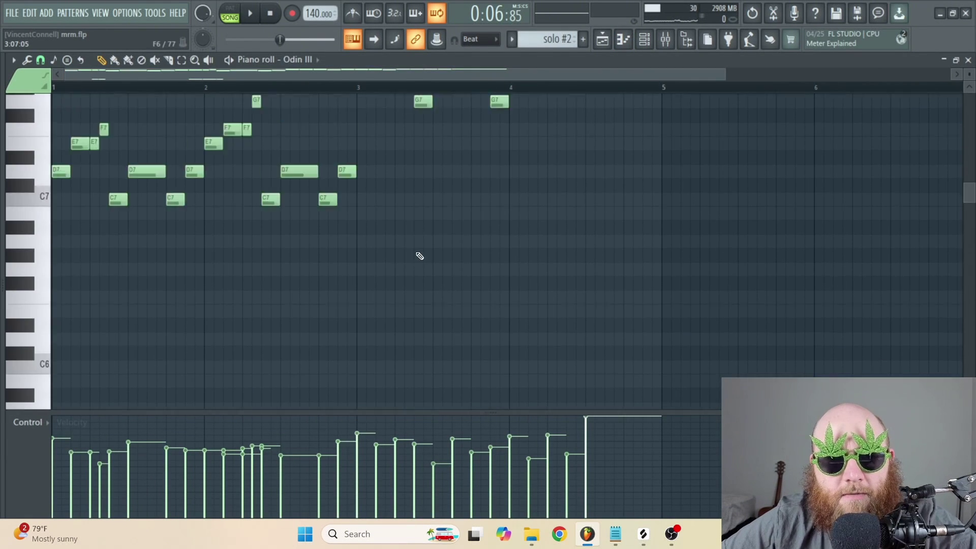
- Move the solo #2 notes from the Odin III channel to the Odin III #3 channel and save the project
{"action": "key", "text": "F5"}
{"action": "key", "text": "F6"}
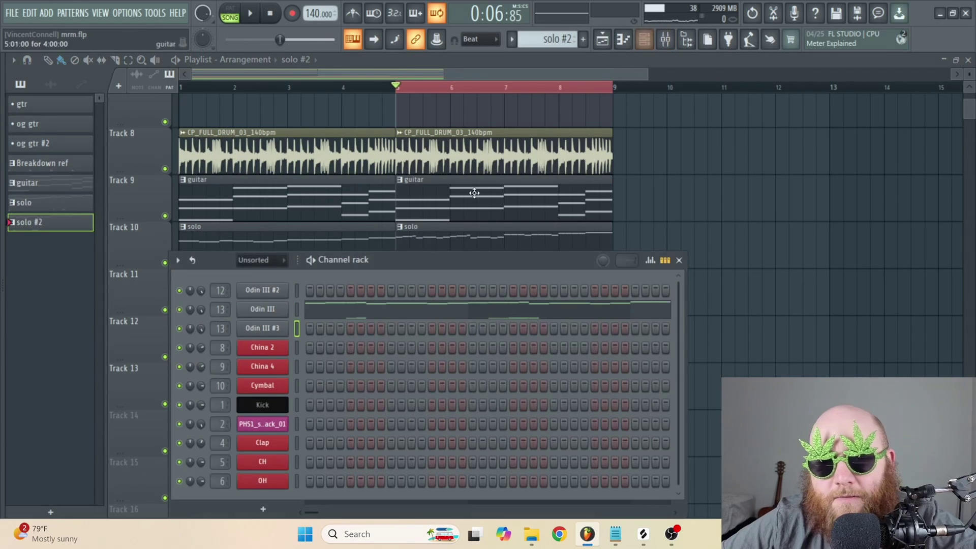
{"action": "left_click", "coordinate": [329, 316]}
{"action": "key", "text": "ctrl+x"}
{"action": "key", "text": "F7"}
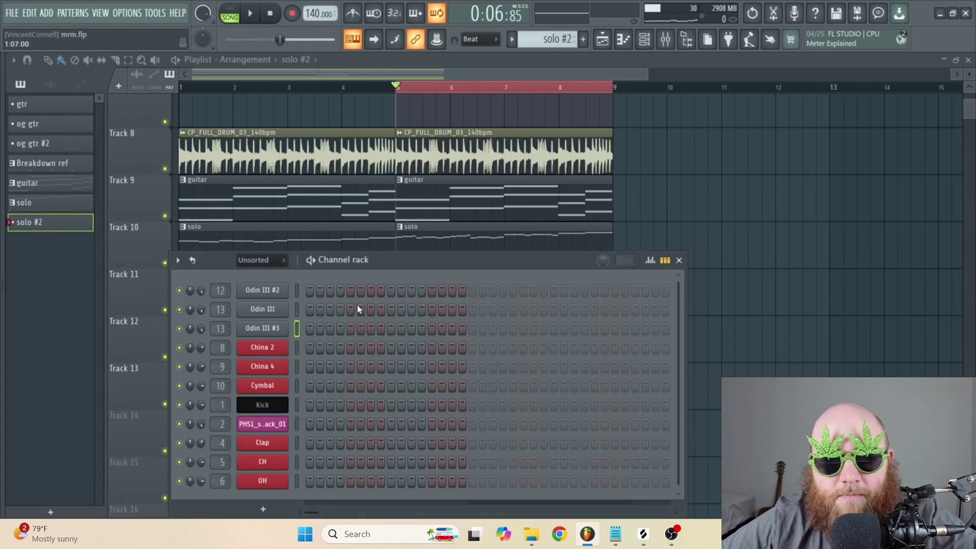
{"action": "right_click", "coordinate": [287, 331]}
{"action": "left_click", "coordinate": [330, 326]}
{"action": "scroll", "coordinate": [447, 281], "scroll_direction": "up", "scroll_amount": 3}
{"action": "left_click_drag", "start_coordinate": [572, 77], "coordinate": [395, 89]}
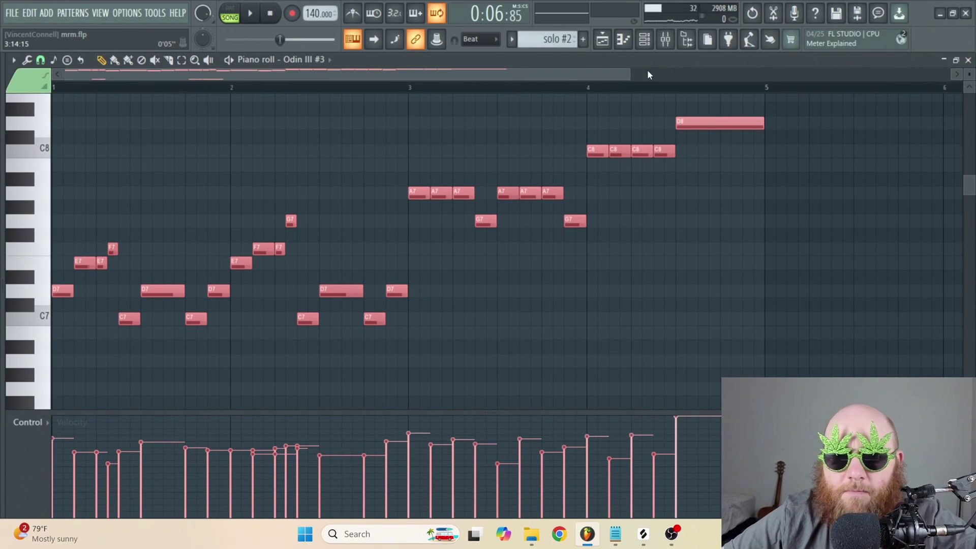
{"action": "left_click_drag", "start_coordinate": [630, 67], "coordinate": [719, 107]}
{"action": "key", "text": "ctrl+s"}
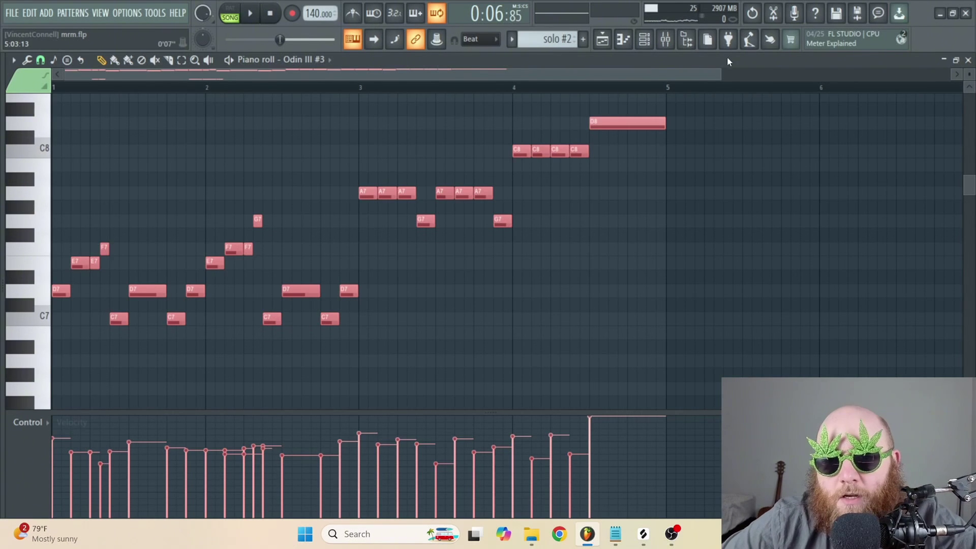
- Transpose all solo #2 melody notes down five semitones, starting the line on A6, and play the result
{"action": "left_click_drag", "start_coordinate": [721, 76], "coordinate": [578, 82]}
{"action": "scroll", "coordinate": [547, 157], "scroll_direction": "down", "scroll_amount": 3}
{"action": "scroll", "coordinate": [544, 156], "scroll_direction": "up", "scroll_amount": 2}
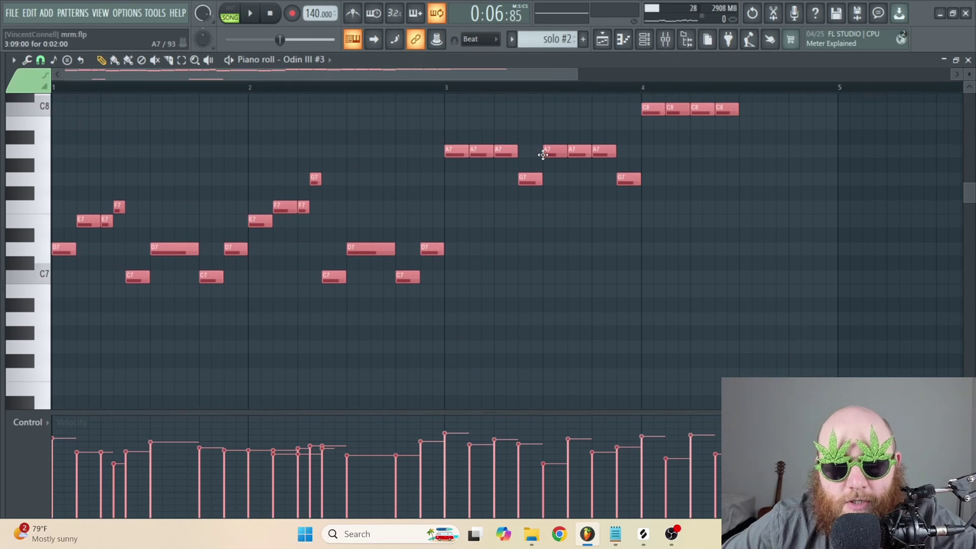
{"action": "scroll", "coordinate": [543, 155], "scroll_direction": "down", "scroll_amount": 1}
{"action": "left_click_drag", "start_coordinate": [903, 330], "coordinate": [89, 48]}
{"action": "scroll", "coordinate": [579, 125], "scroll_direction": "down", "scroll_amount": 5}
{"action": "left_click_drag", "start_coordinate": [962, 364], "coordinate": [56, 54]}
{"action": "scroll", "coordinate": [572, 189], "scroll_direction": "down", "scroll_amount": 6}
{"action": "scroll", "coordinate": [572, 189], "scroll_direction": "up", "scroll_amount": 5}
{"action": "key", "text": "space"}
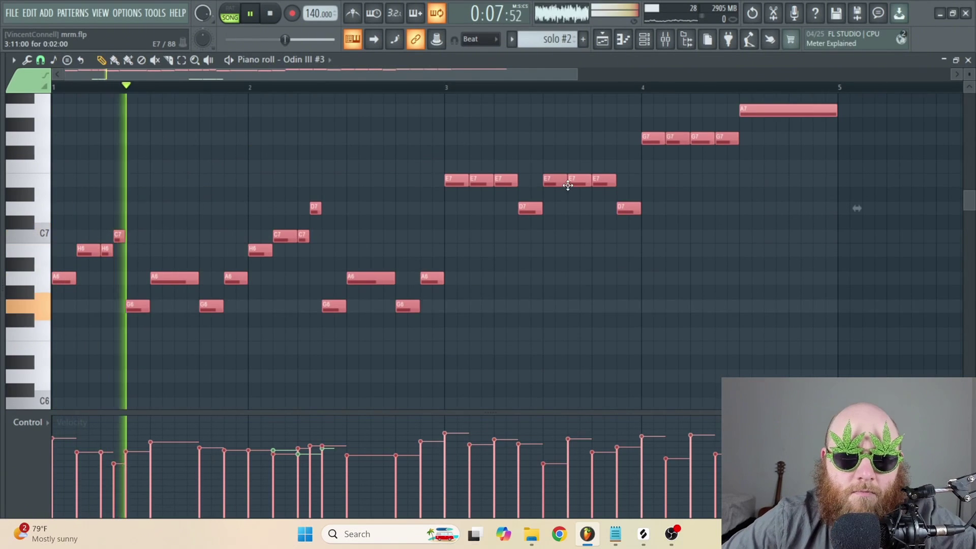
- Transpose the whole solo #2 melody down a further four semitones to start on F6 and play it back
{"action": "left_click", "coordinate": [507, 322]}
{"action": "right_click", "coordinate": [522, 325]}
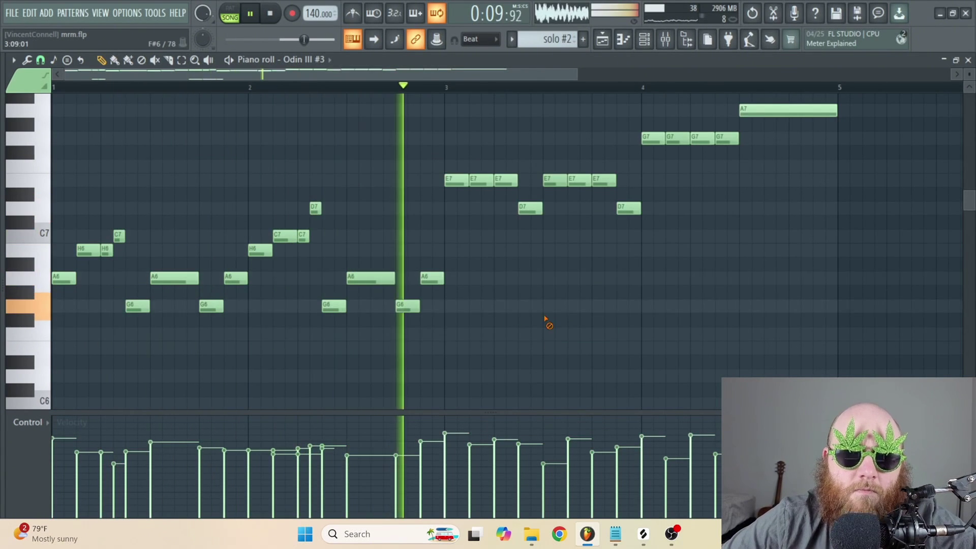
{"action": "left_click_drag", "start_coordinate": [928, 366], "coordinate": [64, 99]}
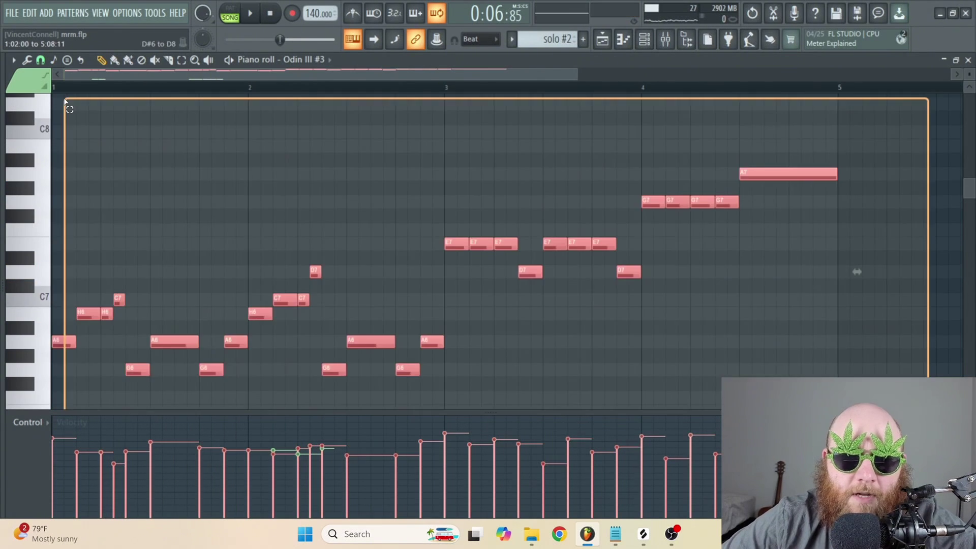
{"action": "scroll", "coordinate": [371, 192], "scroll_direction": "down", "scroll_amount": 4}
{"action": "scroll", "coordinate": [372, 192], "scroll_direction": "down", "scroll_amount": 4}
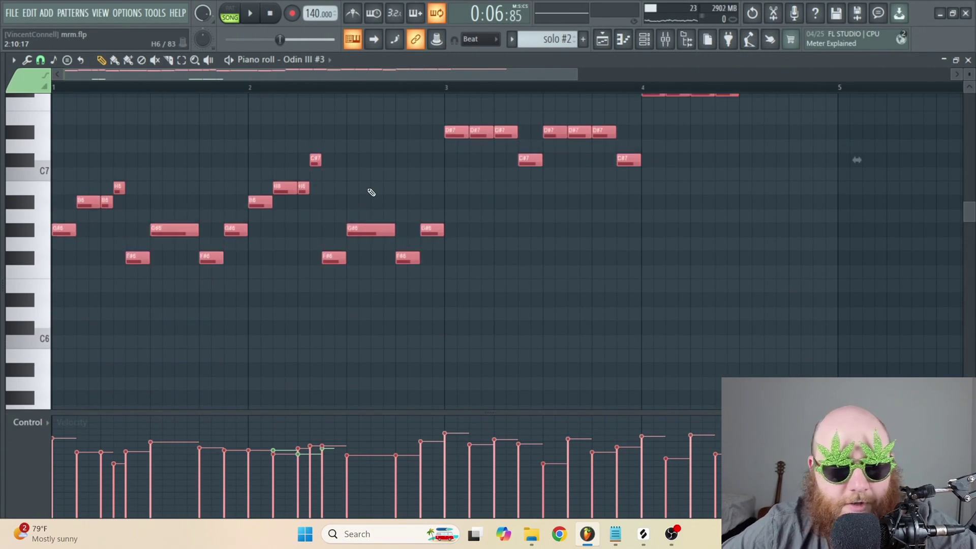
{"action": "key", "text": "Down"}
{"action": "key", "text": "Down"}
{"action": "key", "text": "Down"}
{"action": "key", "text": "space"}
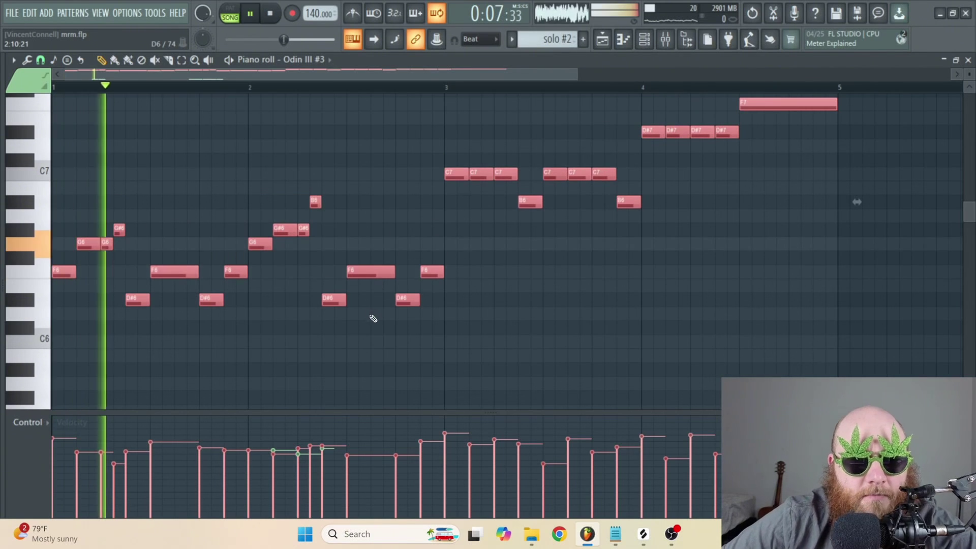
- Raise the four D#6 notes in the first two bars one semitone to E6 and listen to the change
{"action": "left_click_drag", "start_coordinate": [430, 305], "coordinate": [83, 319]}
{"action": "key", "text": "Up"}
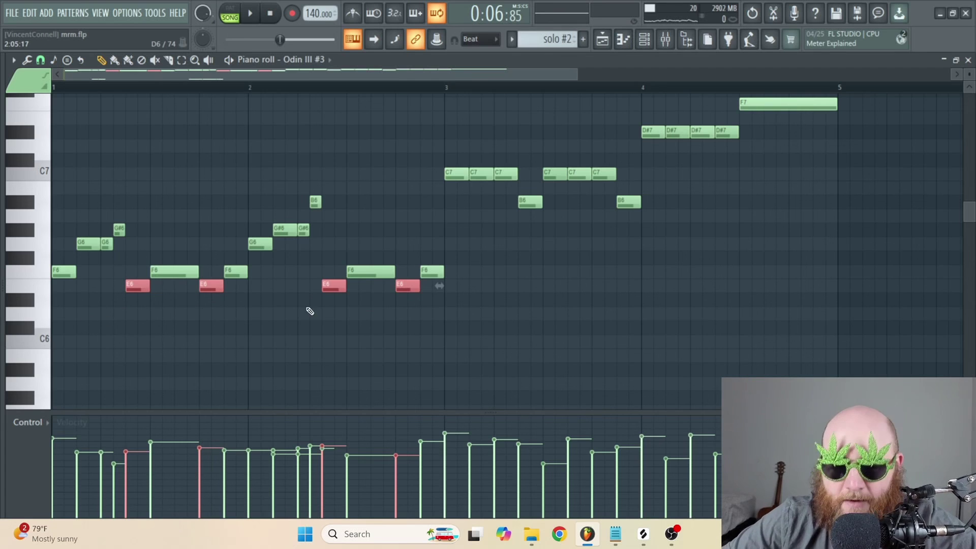
{"action": "key", "text": "space"}
{"action": "left_click", "coordinate": [318, 334], "text": "ctrl"}
{"action": "key", "text": "space"}
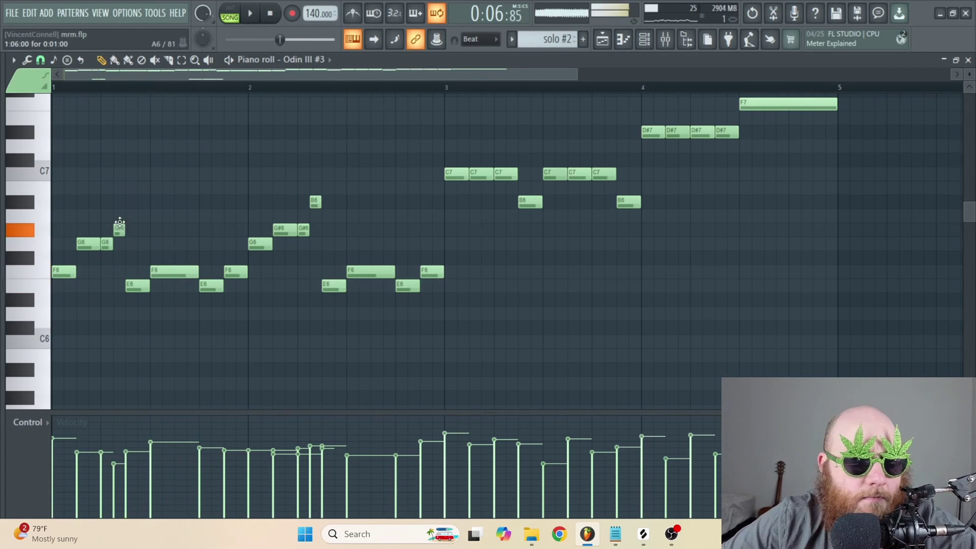
- Raise the G#6 notes in the first two bars to A6 and lower the four D#7 notes in bar 4 to D7
{"action": "left_click_drag", "start_coordinate": [120, 218], "coordinate": [120, 217]}
{"action": "key", "text": "space"}
{"action": "left_click_drag", "start_coordinate": [344, 233], "coordinate": [285, 220]}
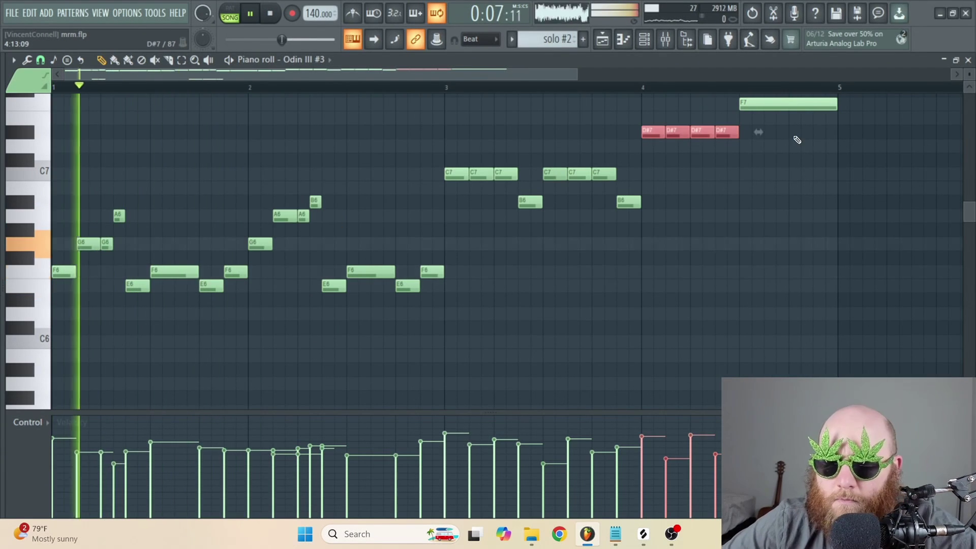
{"action": "key", "text": "Down"}
{"action": "left_click", "coordinate": [757, 272]}
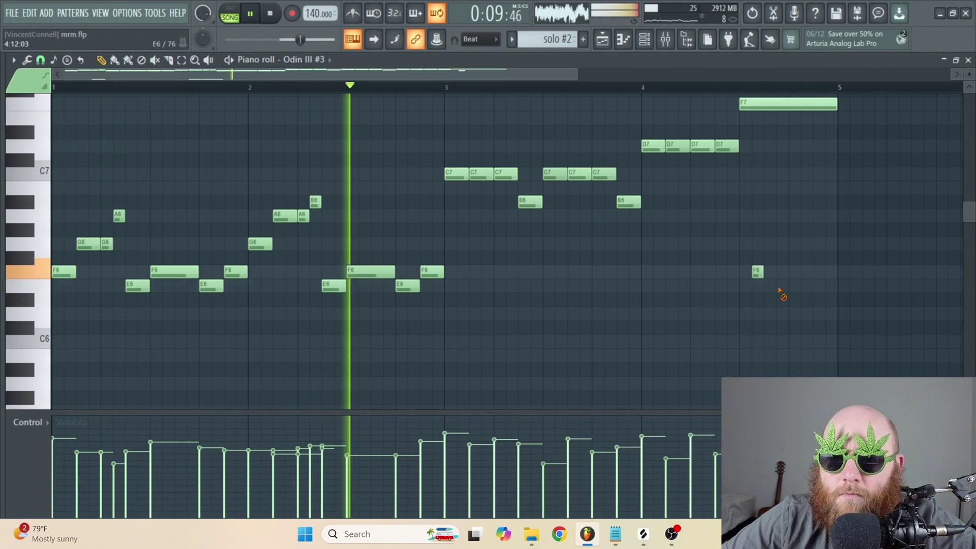
{"action": "left_click_drag", "start_coordinate": [772, 281], "coordinate": [683, 284]}
{"action": "right_click", "coordinate": [674, 274]}
{"action": "key", "text": "space"}
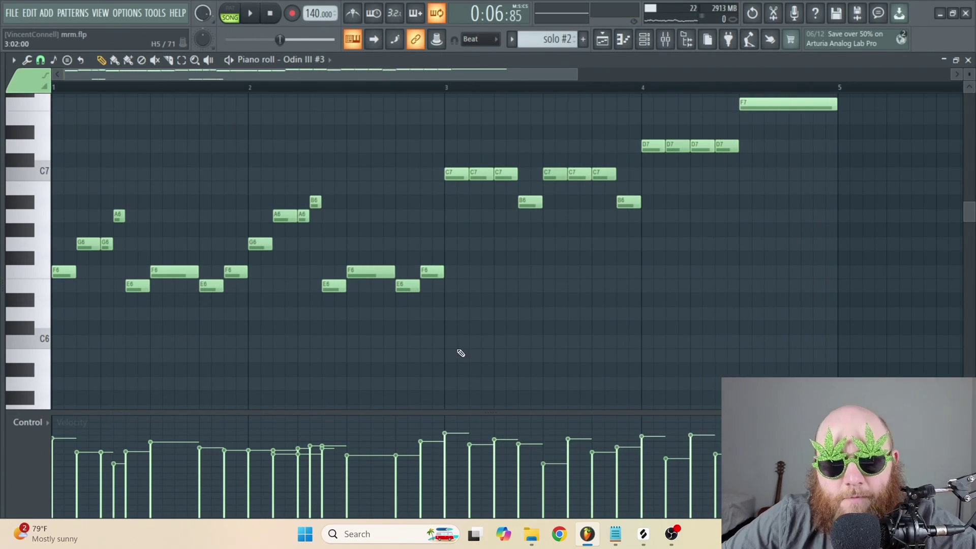
- Select the notes of the first two bars and vary their velocities
{"action": "left_click_drag", "start_coordinate": [457, 351], "coordinate": [54, 152]}
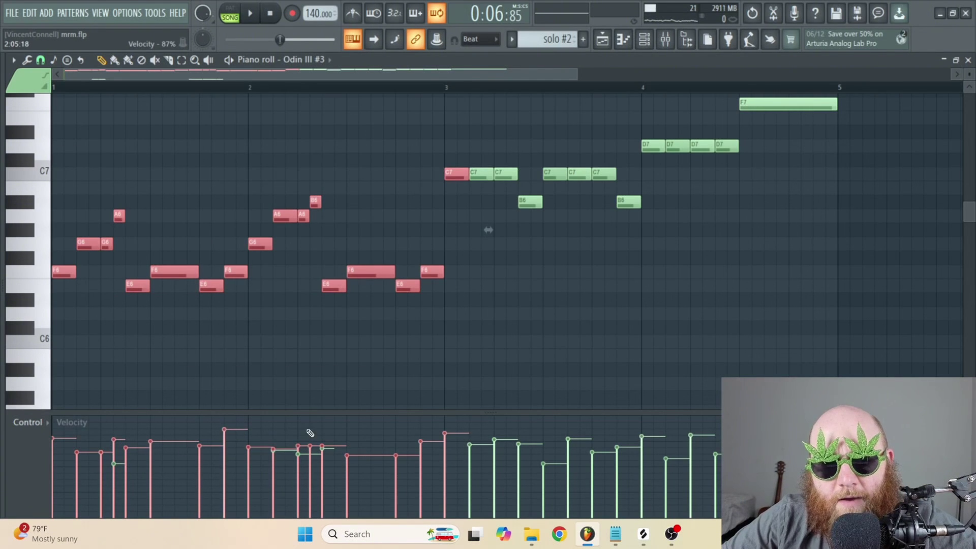
{"action": "key", "text": "space"}
{"action": "mouse_move", "coordinate": [344, 440]}
{"action": "left_mouse_down"}
{"action": "mouse_move", "coordinate": [371, 435]}
{"action": "mouse_move", "coordinate": [395, 453]}
{"action": "mouse_move", "coordinate": [420, 436]}
{"action": "mouse_move", "coordinate": [443, 441]}
{"action": "left_mouse_up"}
{"action": "left_click", "coordinate": [507, 366]}
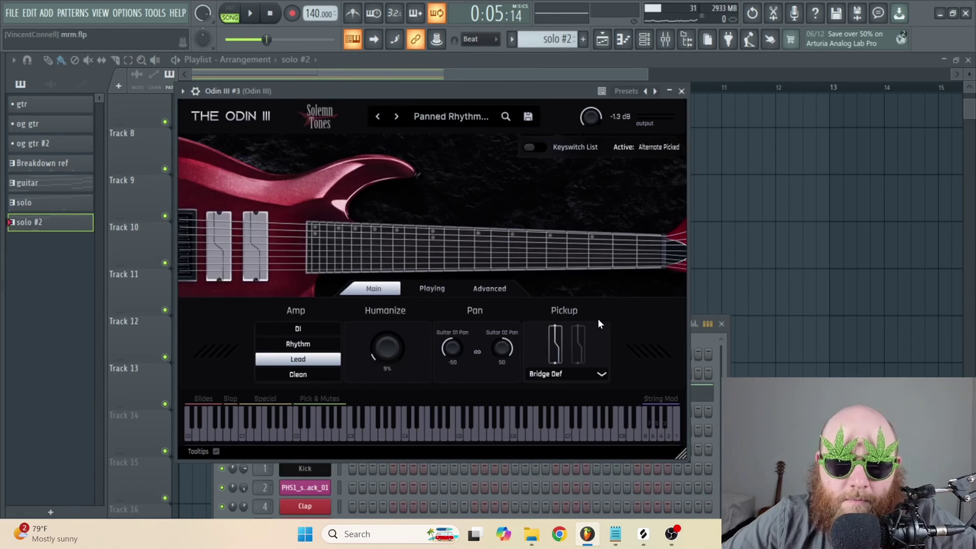
- Switch the Odin III #3 pickup to Bridge Modern and set Humanize to 79% while playing the part
{"action": "left_click", "coordinate": [586, 374]}
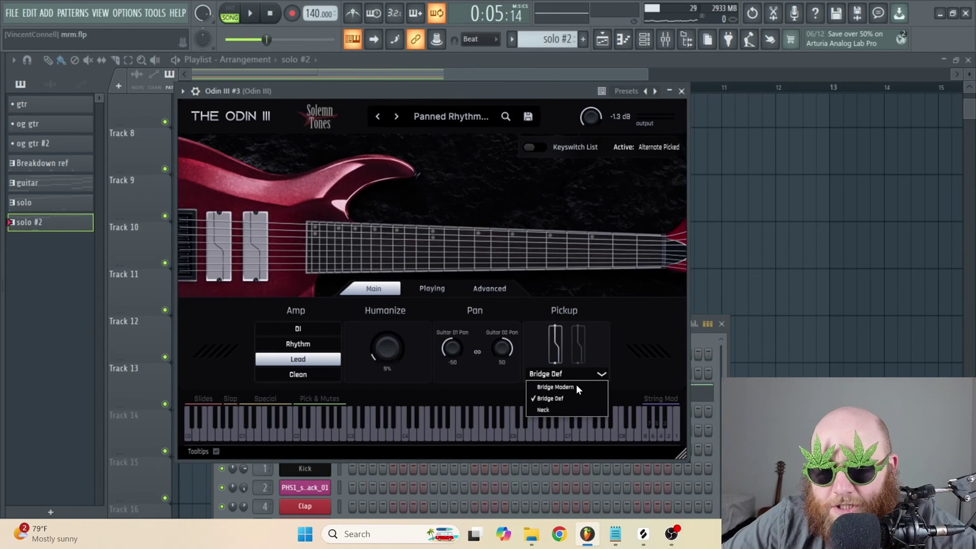
{"action": "left_click", "coordinate": [576, 387]}
{"action": "left_click_drag", "start_coordinate": [453, 91], "coordinate": [529, 111]}
{"action": "key", "text": "space"}
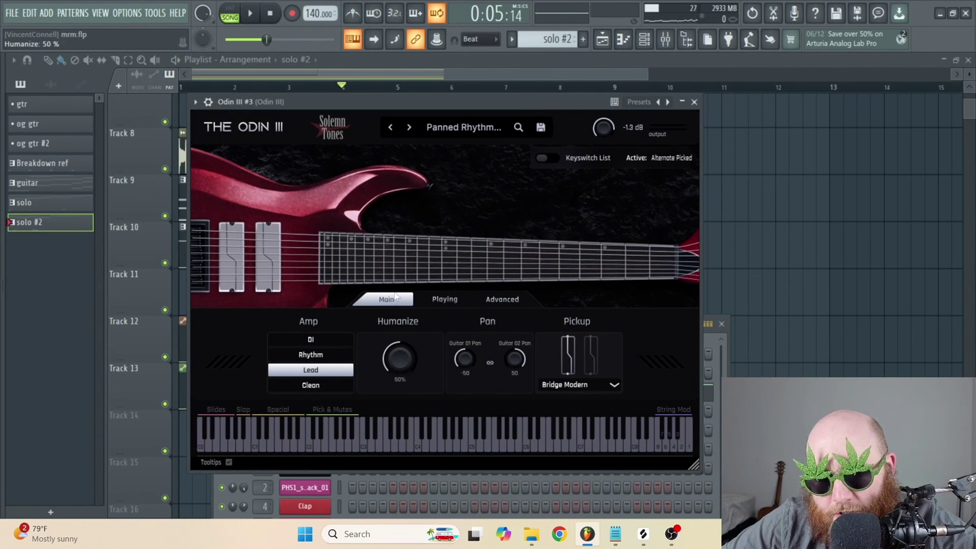
{"action": "left_click_drag", "start_coordinate": [429, 102], "coordinate": [425, 95]}
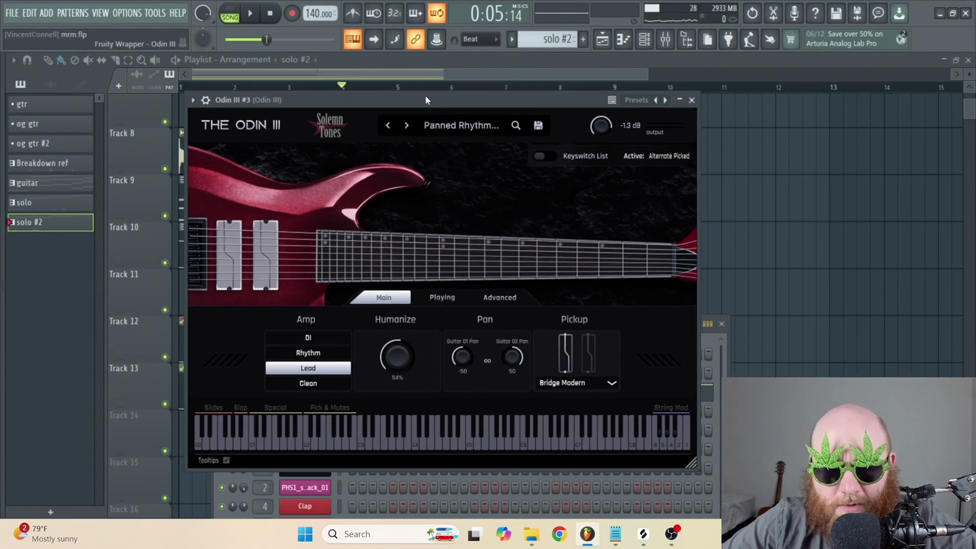
{"action": "key", "text": "space"}
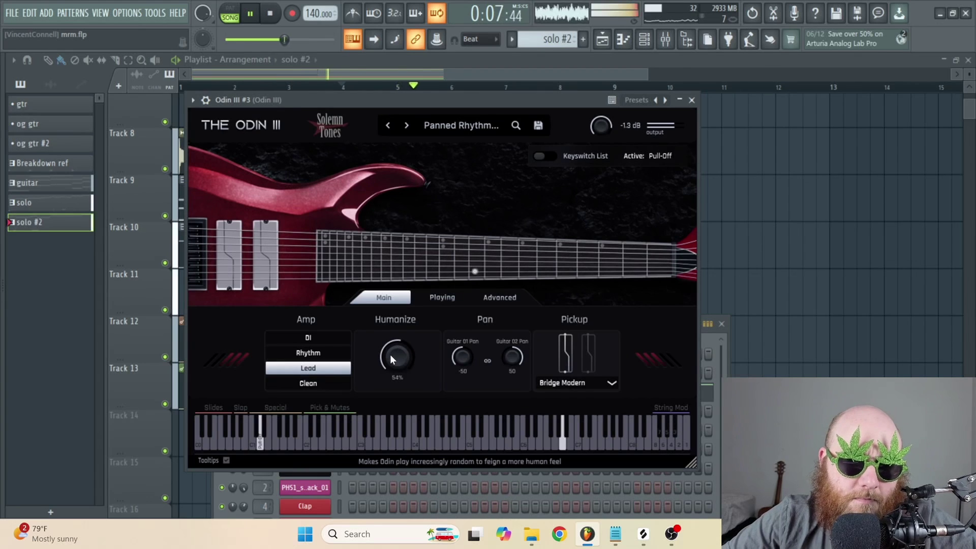
{"action": "left_click_drag", "start_coordinate": [390, 355], "coordinate": [403, 299]}
{"action": "scroll", "coordinate": [405, 356], "scroll_direction": "down", "scroll_amount": 10}
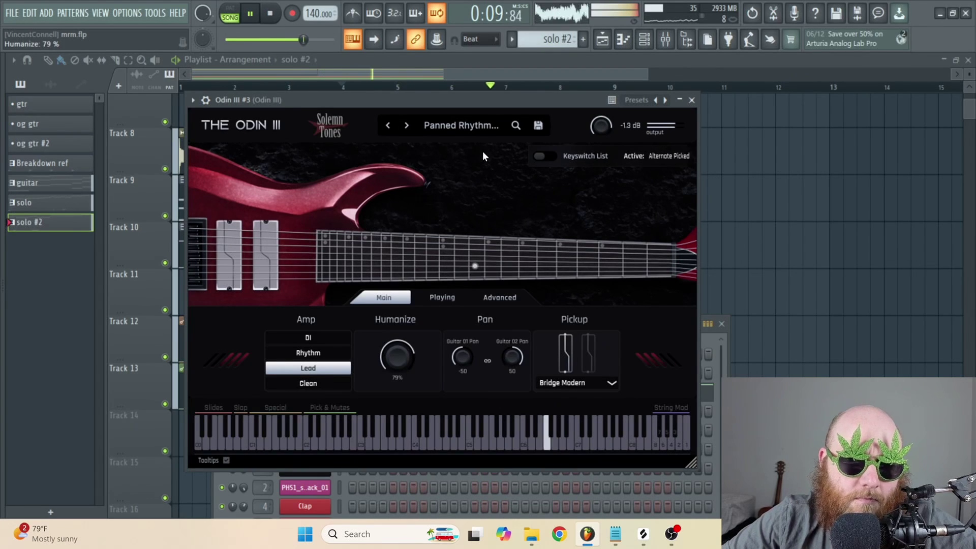
- Check the Playing settings of Odin III #3, then close the instrument window and stop playback
{"action": "left_click_drag", "start_coordinate": [495, 100], "coordinate": [500, 117]}
{"action": "left_click", "coordinate": [438, 298]}
{"action": "key", "text": "Escape"}
{"action": "key", "text": "space"}
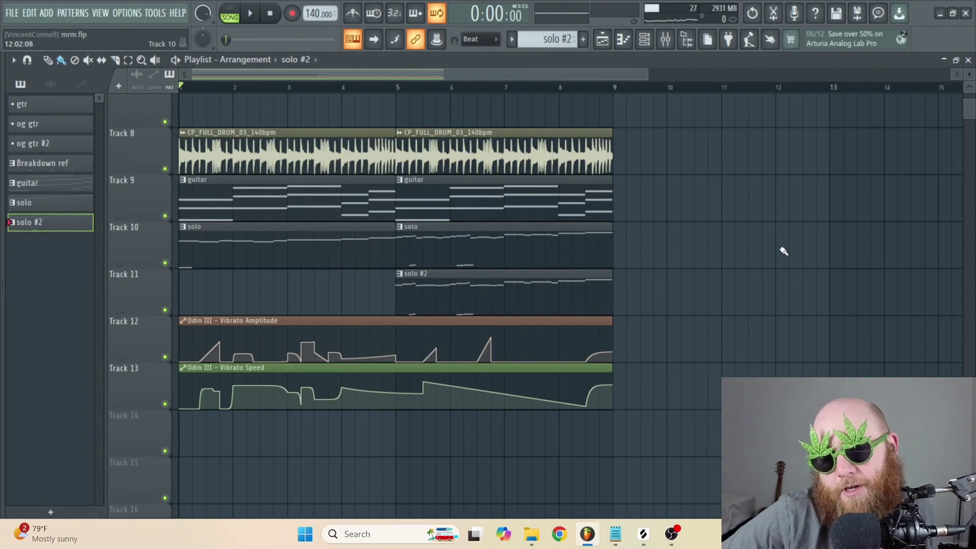